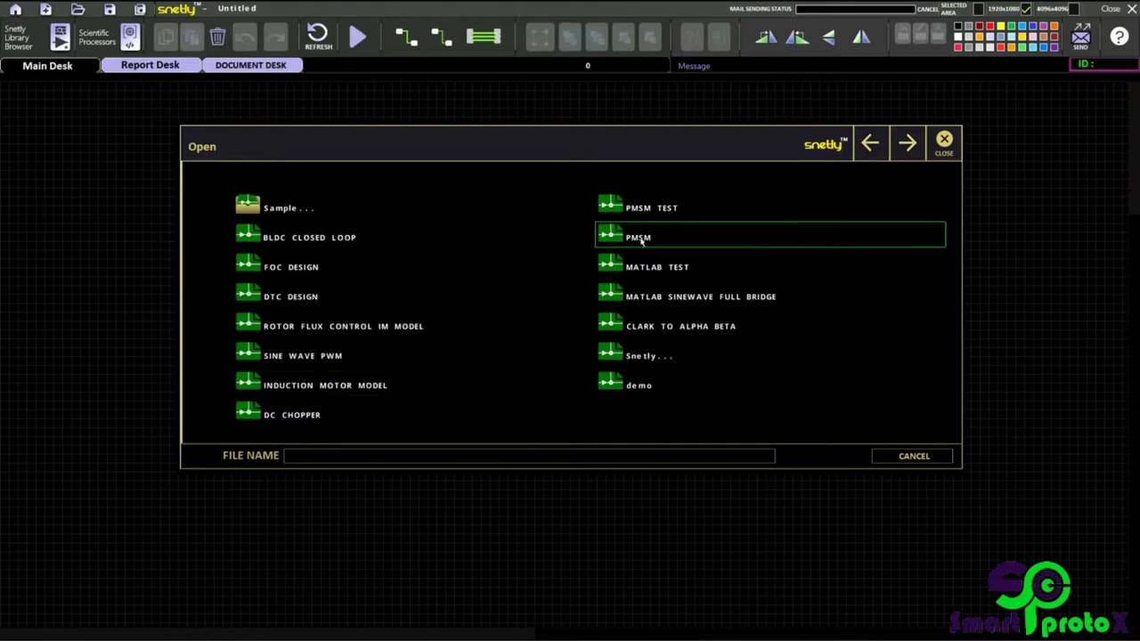
Close the Open file list and bring up Save As with the proposed name Untitled
{"action": "left_click", "coordinate": [943, 151]}
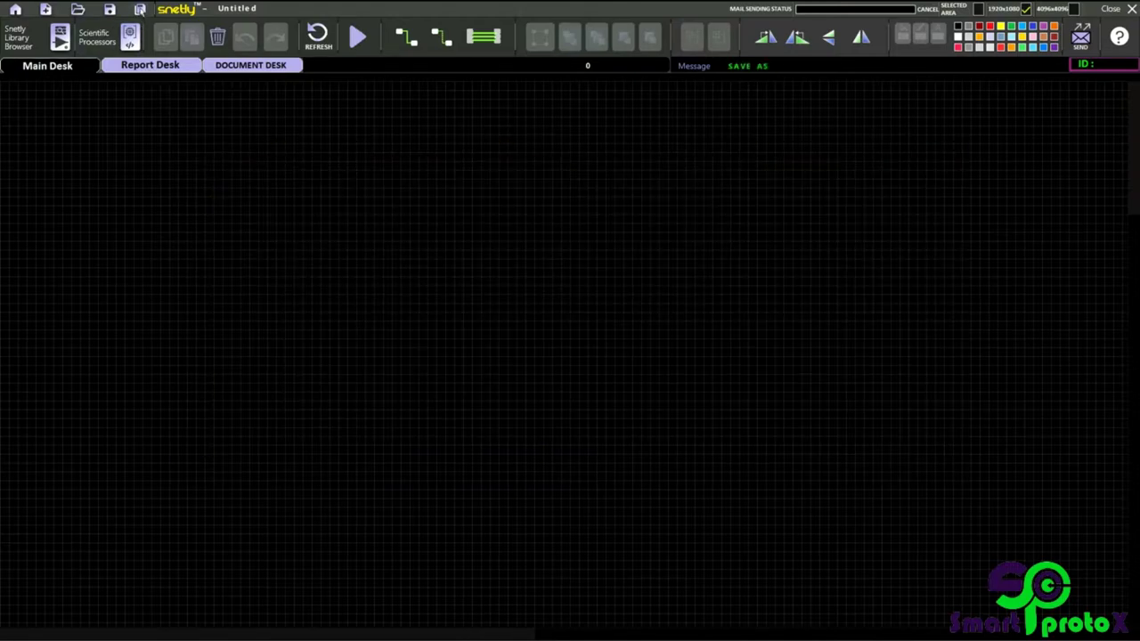
{"action": "left_click", "coordinate": [140, 8]}
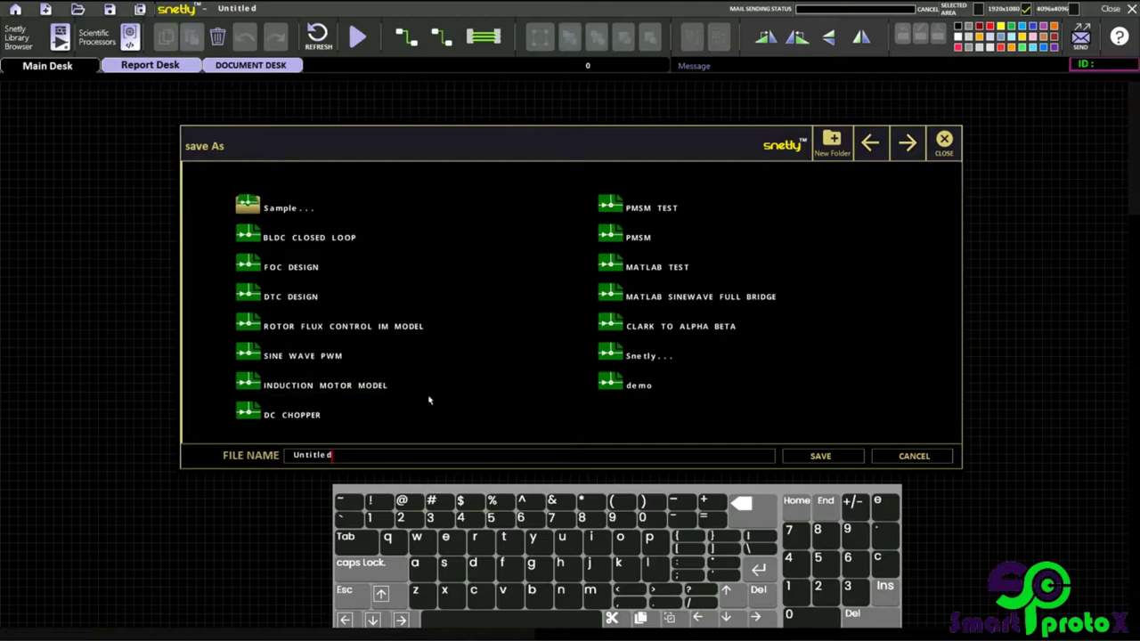
Erase the proposed 'Untitled' file name
{"action": "left_click", "coordinate": [753, 505]}
{"action": "left_click", "coordinate": [754, 506]}
{"action": "left_click", "coordinate": [755, 508]}
{"action": "left_click", "coordinate": [753, 507]}
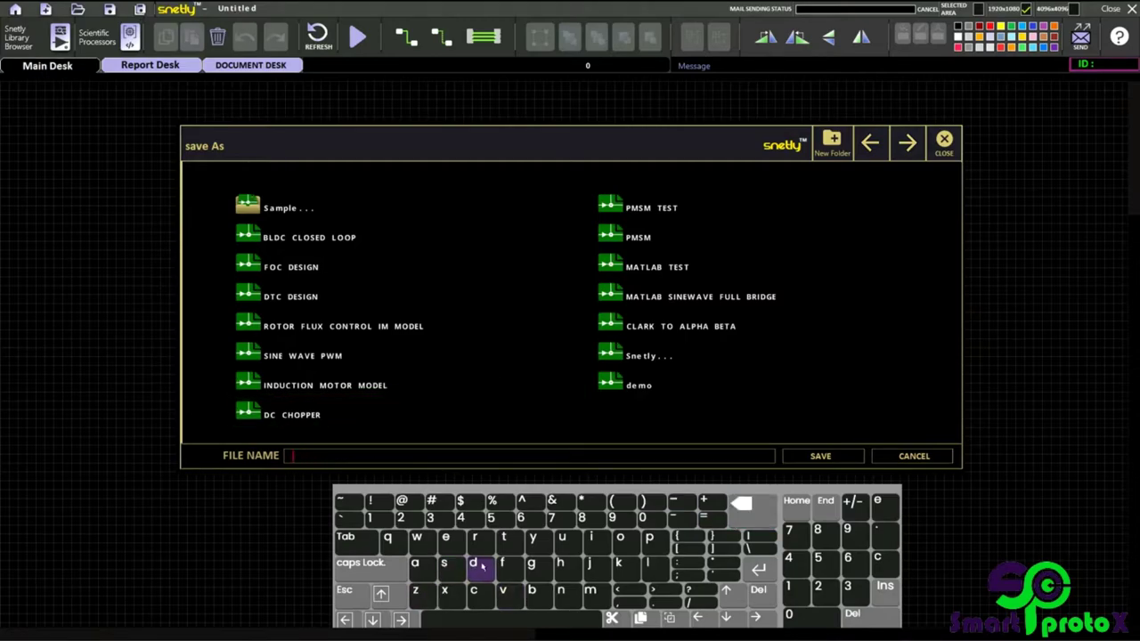
Enter 'main desk' on the on-screen keyboard and save the desk under that name
{"action": "left_click", "coordinate": [589, 590]}
{"action": "left_click", "coordinate": [415, 564]}
{"action": "left_click", "coordinate": [590, 537]}
{"action": "left_click", "coordinate": [561, 590]}
{"action": "left_click", "coordinate": [561, 621]}
{"action": "left_click", "coordinate": [473, 564]}
{"action": "left_click", "coordinate": [445, 537]}
{"action": "left_click", "coordinate": [443, 563]}
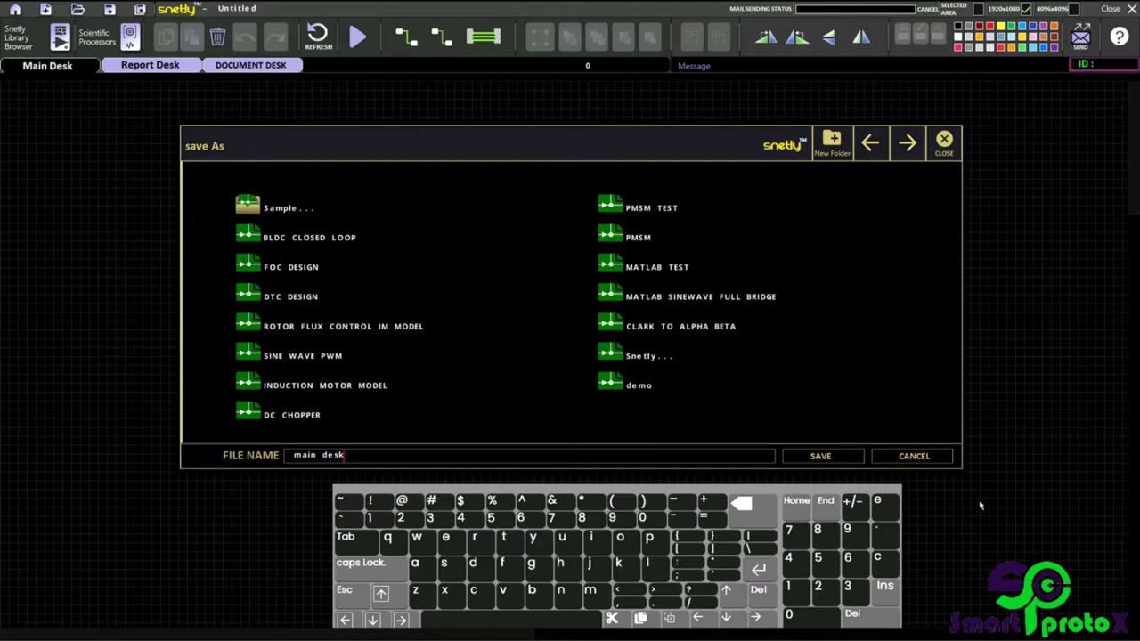
{"action": "left_click", "coordinate": [844, 459]}
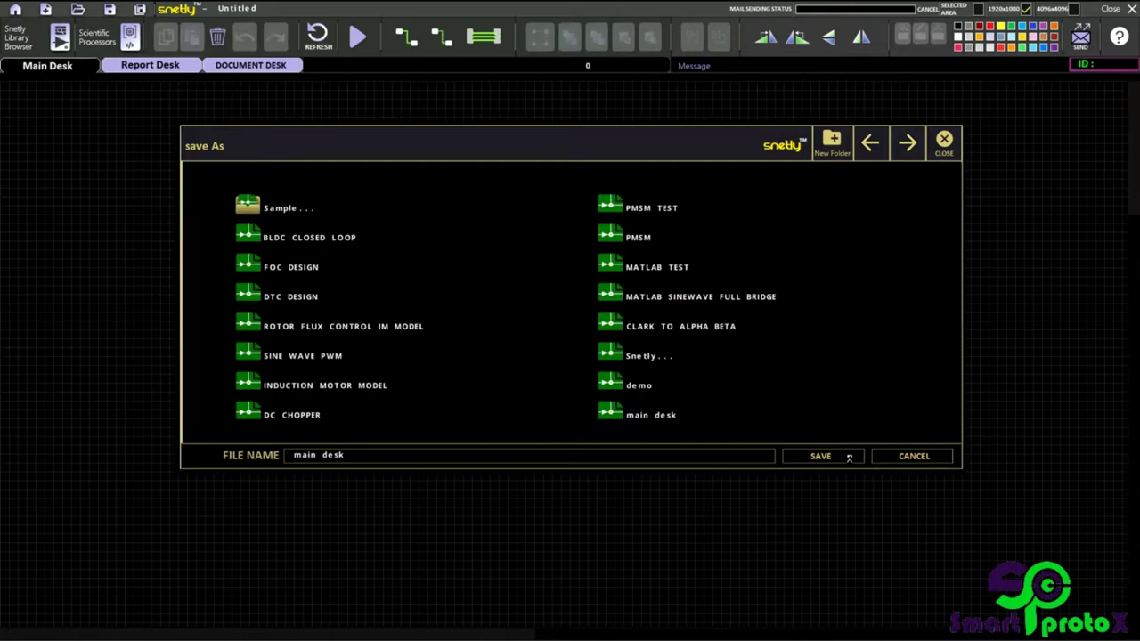
{"action": "left_click", "coordinate": [848, 458]}
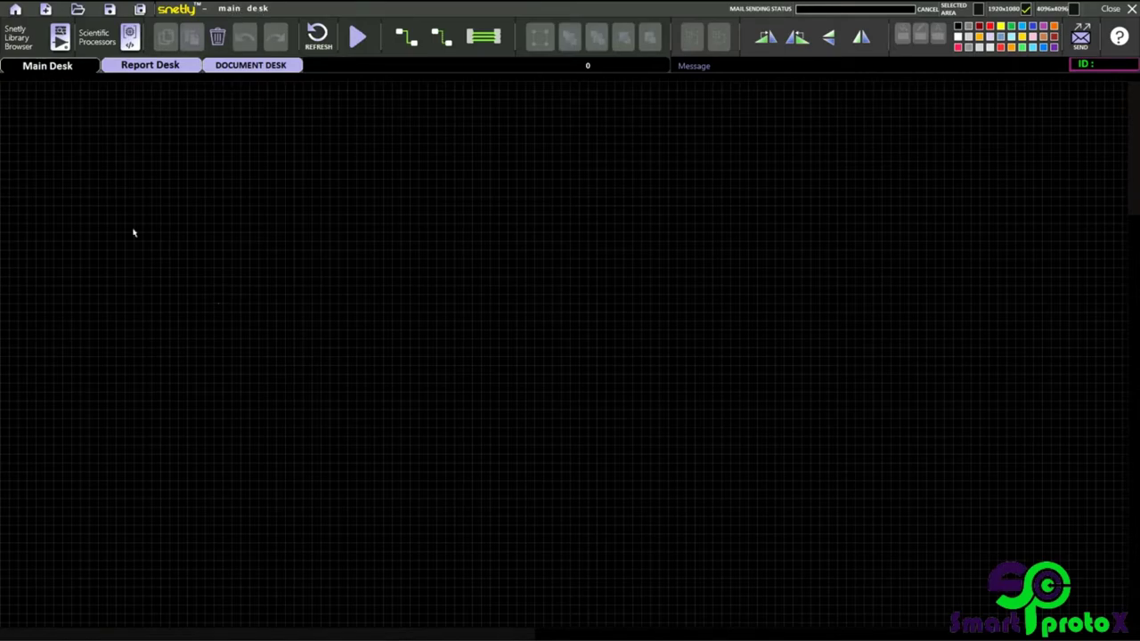
Browse the library's Processor(32bits) categories through LOGICAL, Scientific-1 and Scientific-2, then return to the desk
{"action": "left_click", "coordinate": [19, 37]}
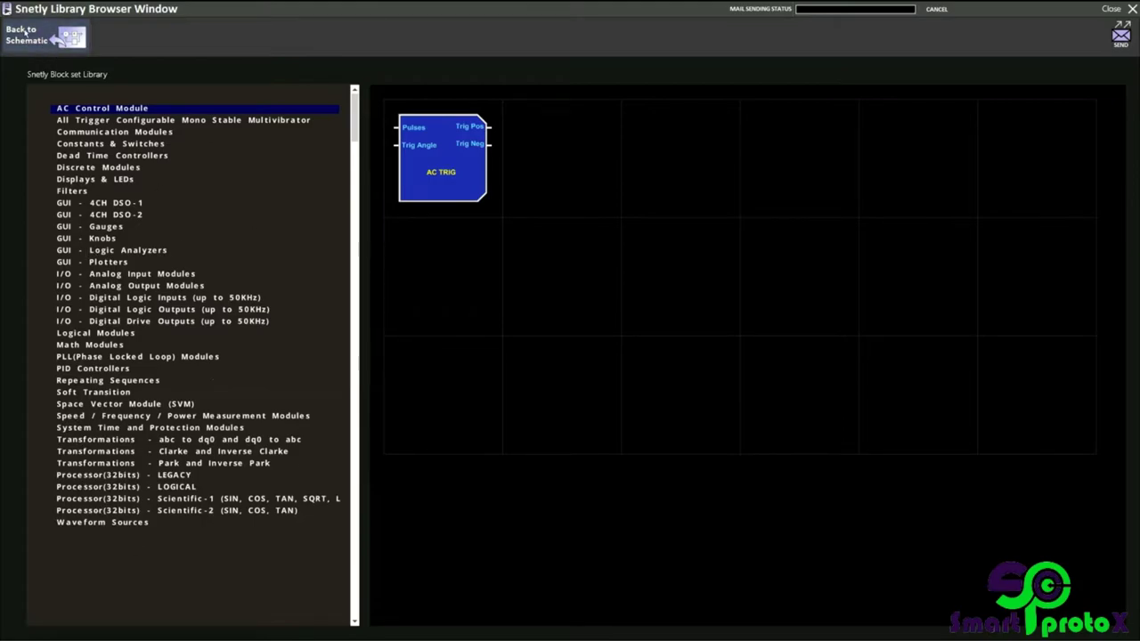
{"action": "left_click", "coordinate": [40, 36]}
{"action": "left_click", "coordinate": [101, 39]}
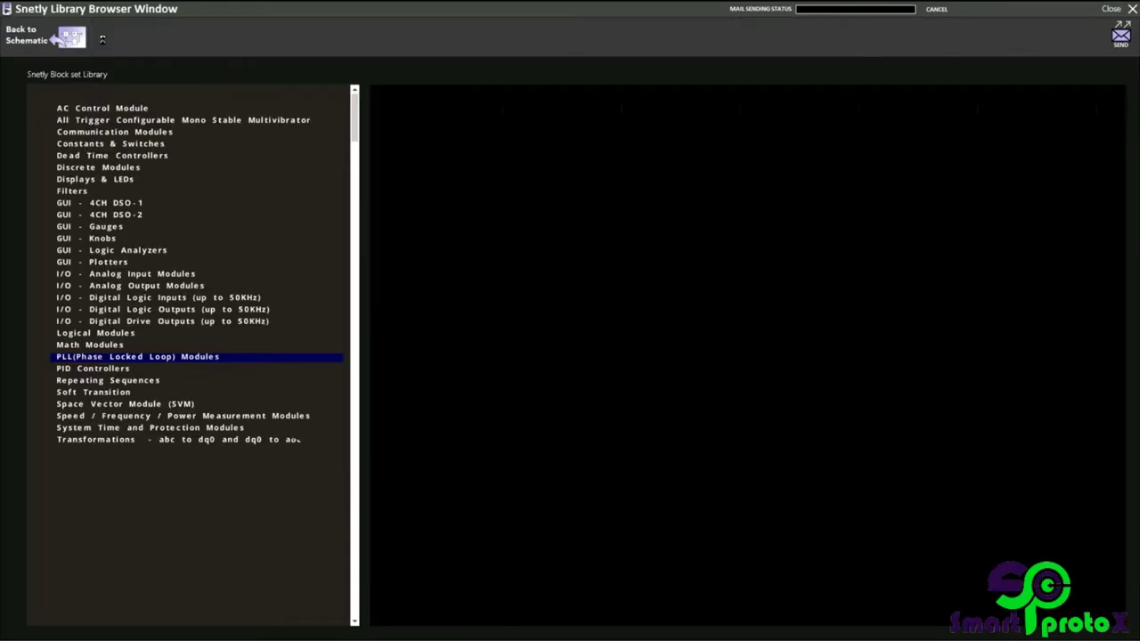
{"action": "left_click", "coordinate": [103, 478]}
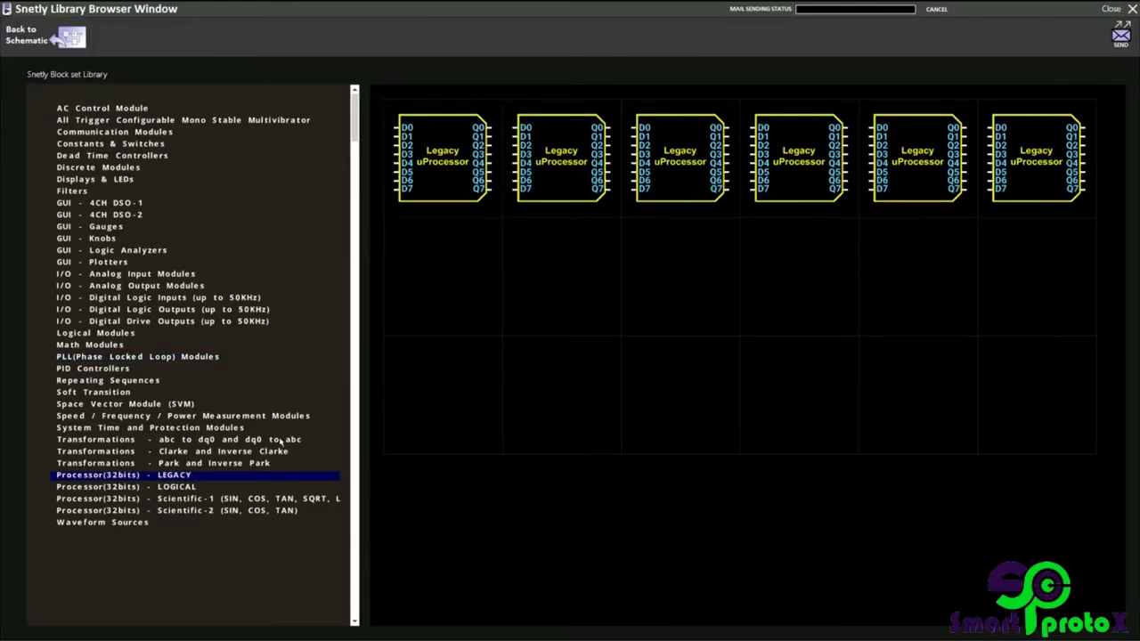
{"action": "left_click", "coordinate": [179, 487]}
{"action": "left_click", "coordinate": [184, 500]}
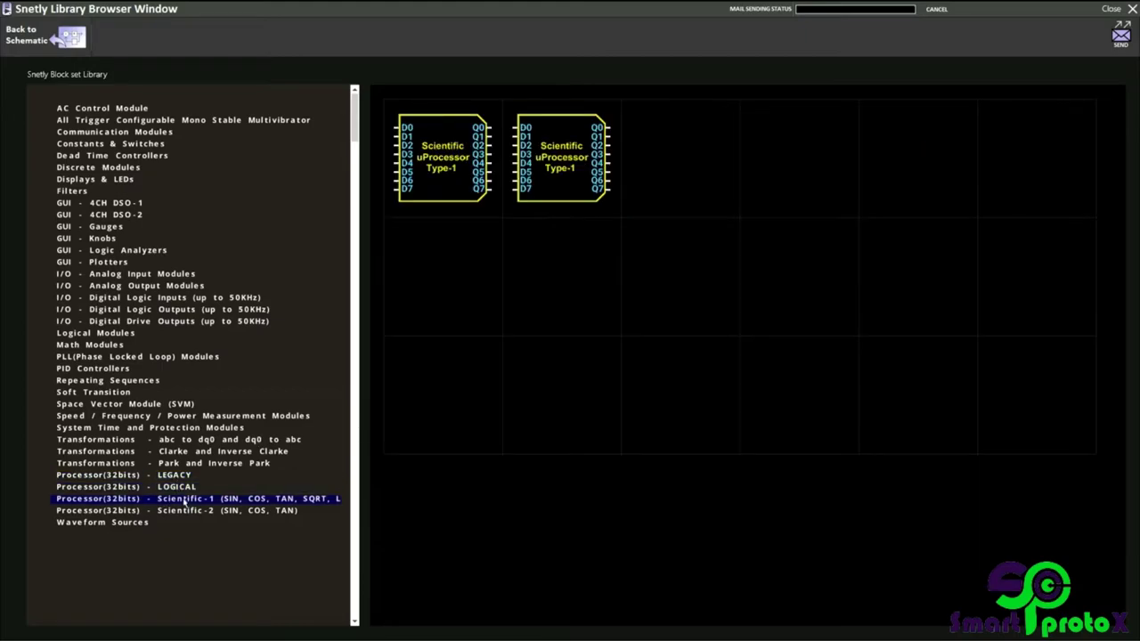
{"action": "left_click", "coordinate": [189, 511]}
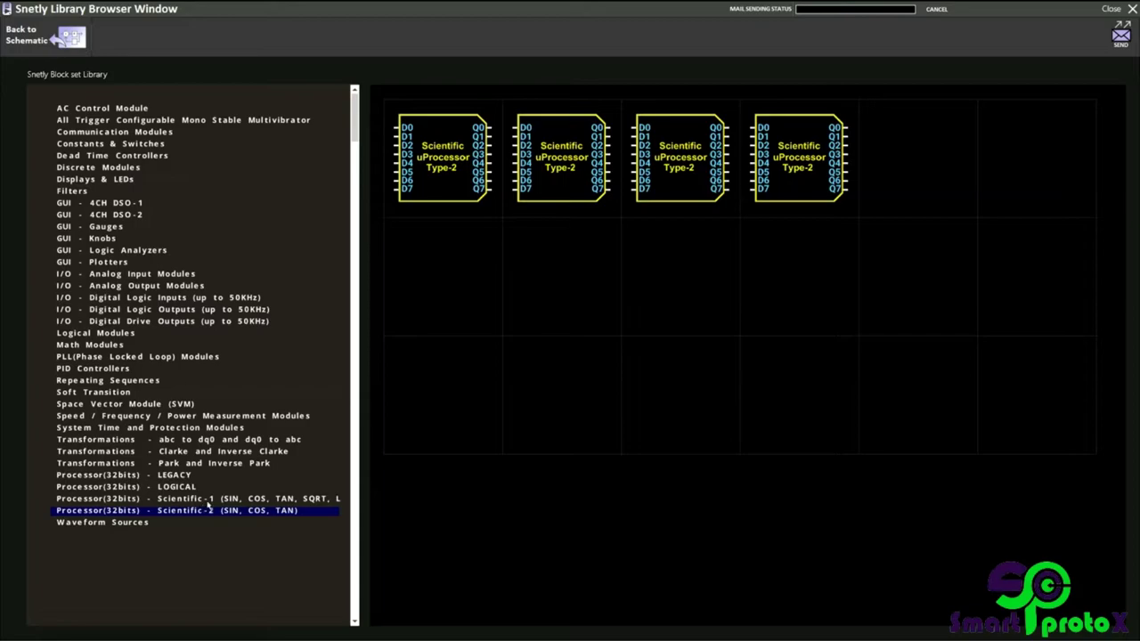
{"action": "left_click", "coordinate": [60, 41]}
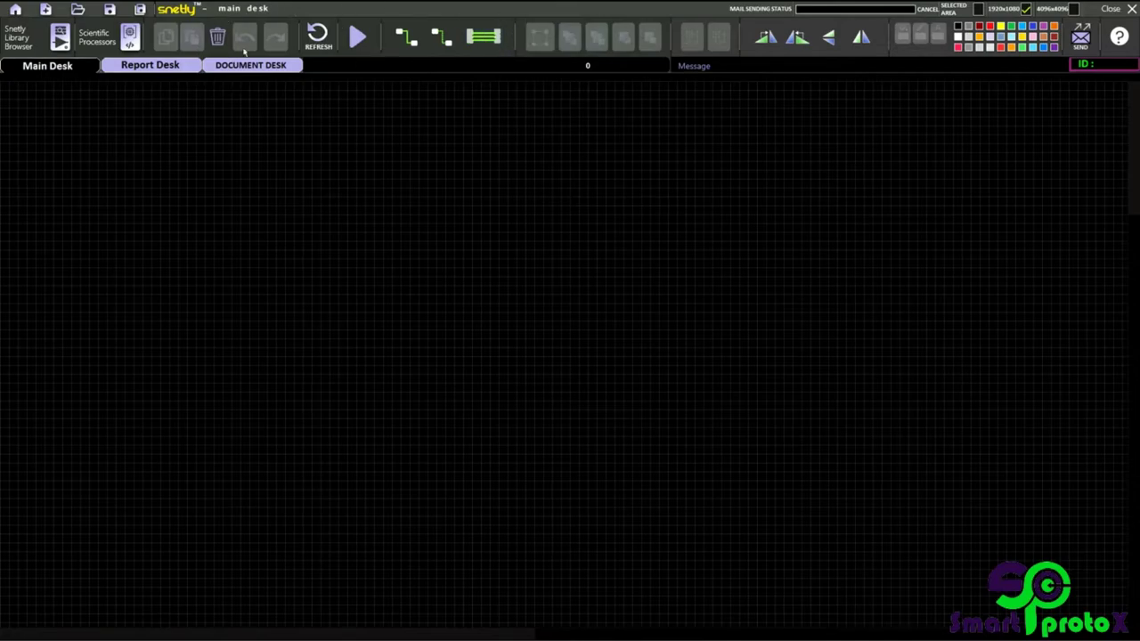
Place a Constants block and a Display block, then wire Constants output 1 to Display input 1
{"action": "left_click", "coordinate": [35, 42]}
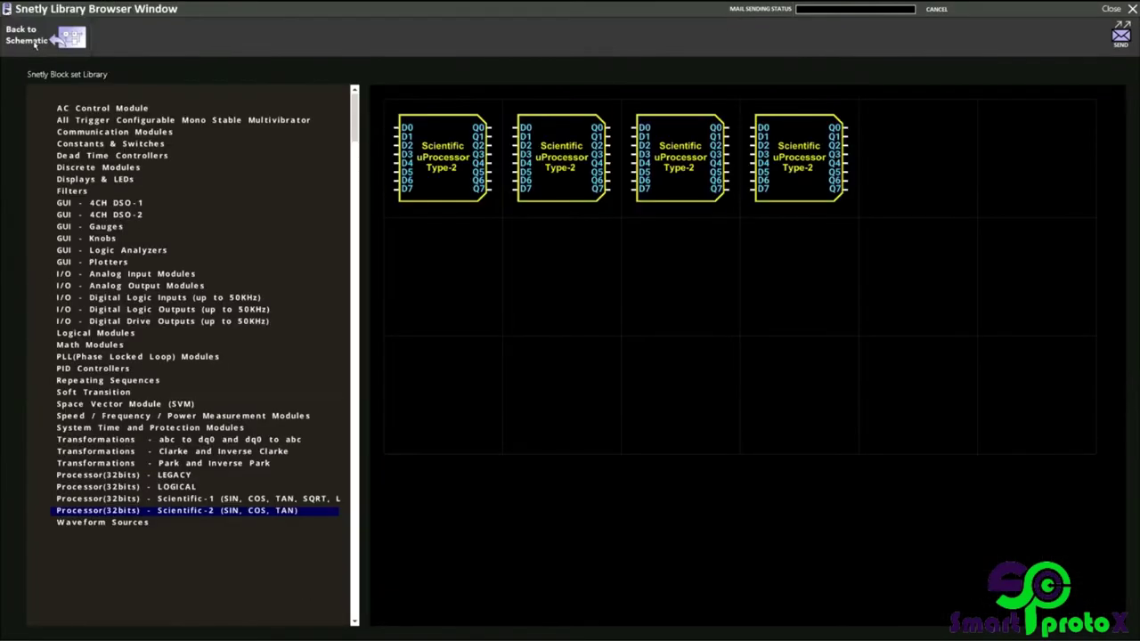
{"action": "left_click", "coordinate": [97, 144]}
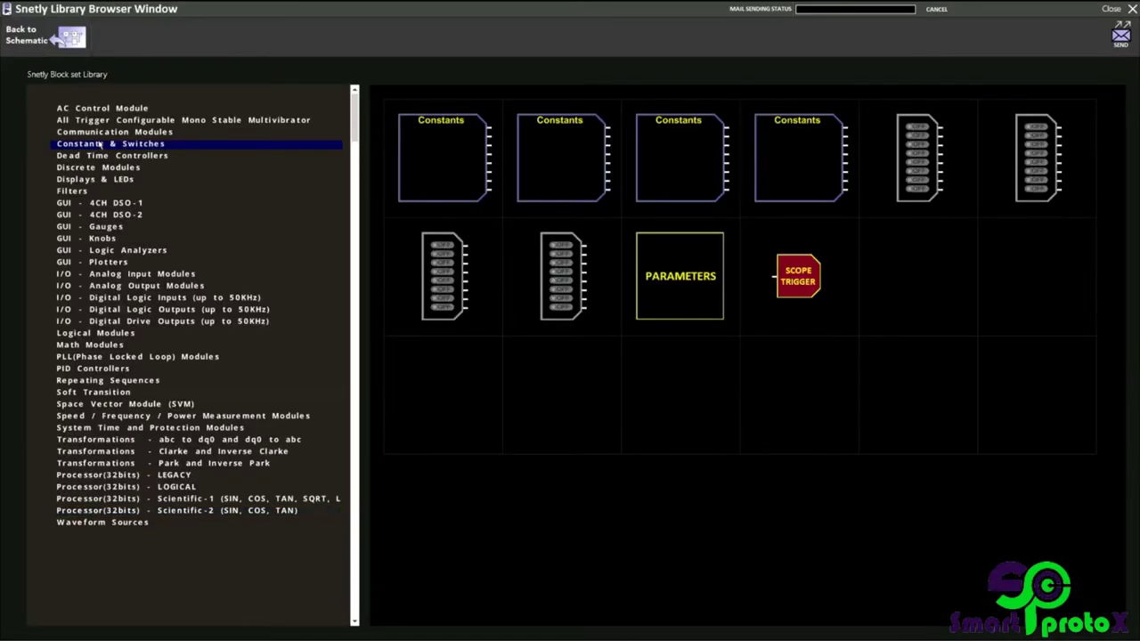
{"action": "double_click", "coordinate": [445, 153]}
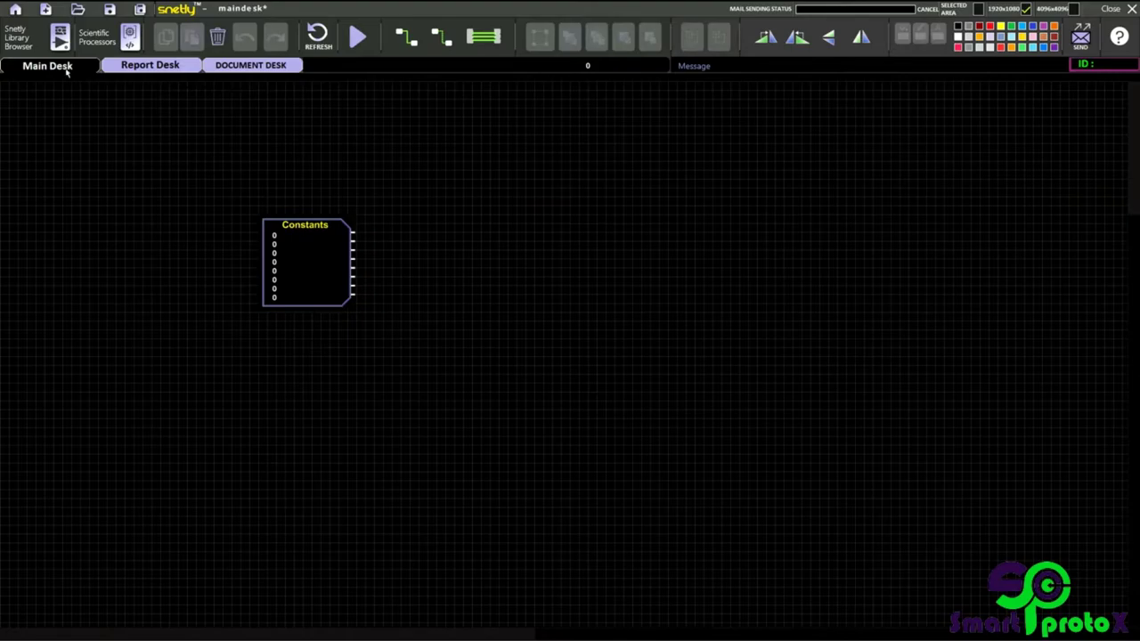
{"action": "left_click", "coordinate": [16, 41]}
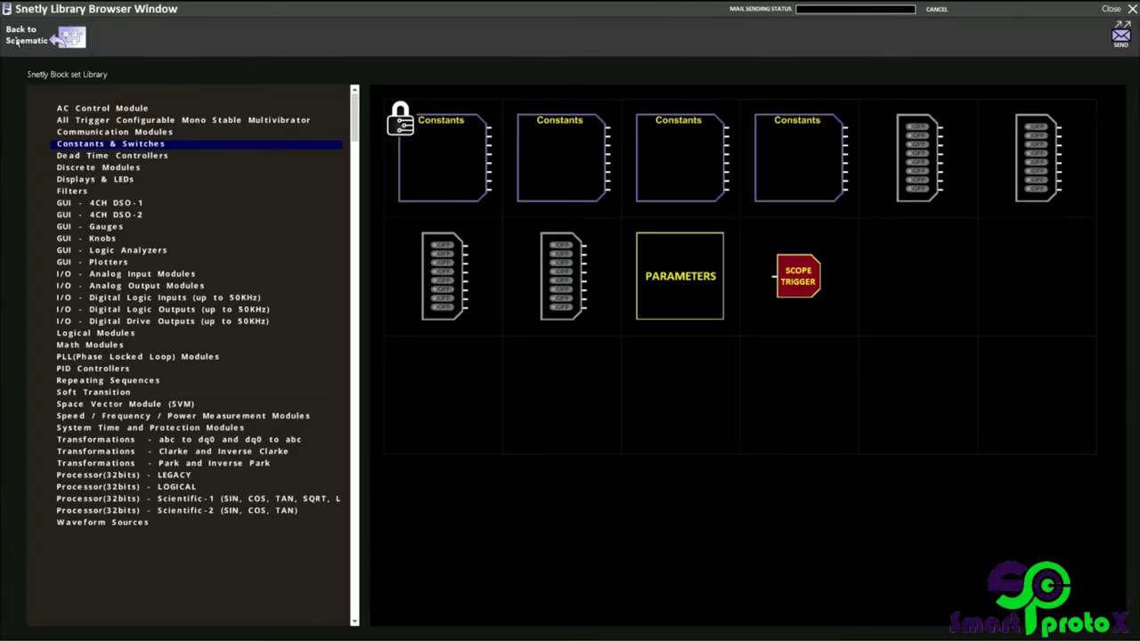
{"action": "left_click", "coordinate": [94, 178]}
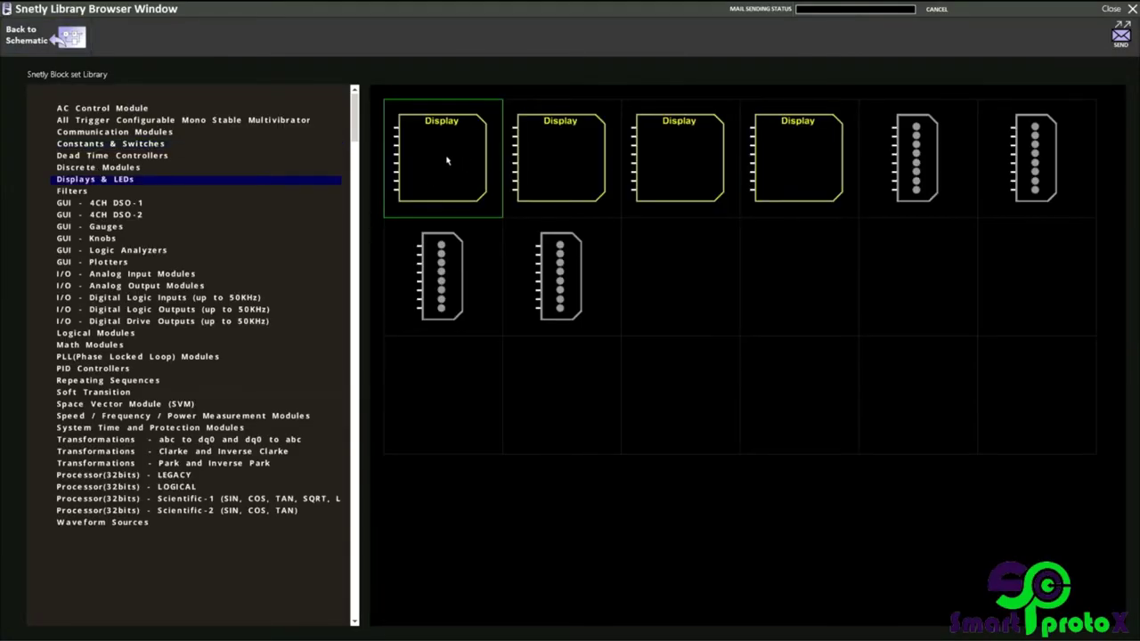
{"action": "double_click", "coordinate": [447, 161]}
{"action": "left_click", "coordinate": [513, 265]}
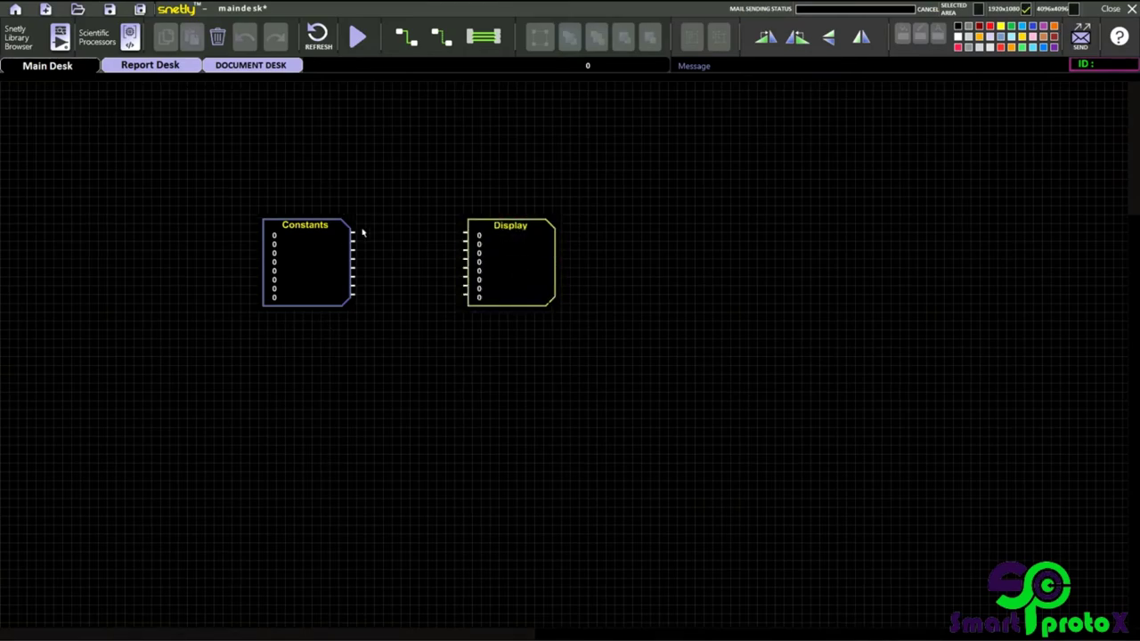
{"action": "left_click_drag", "start_coordinate": [357, 234], "coordinate": [467, 234]}
Add wires between the next port pairs, then select and delete all wires between the blocks
{"action": "left_click", "coordinate": [443, 49]}
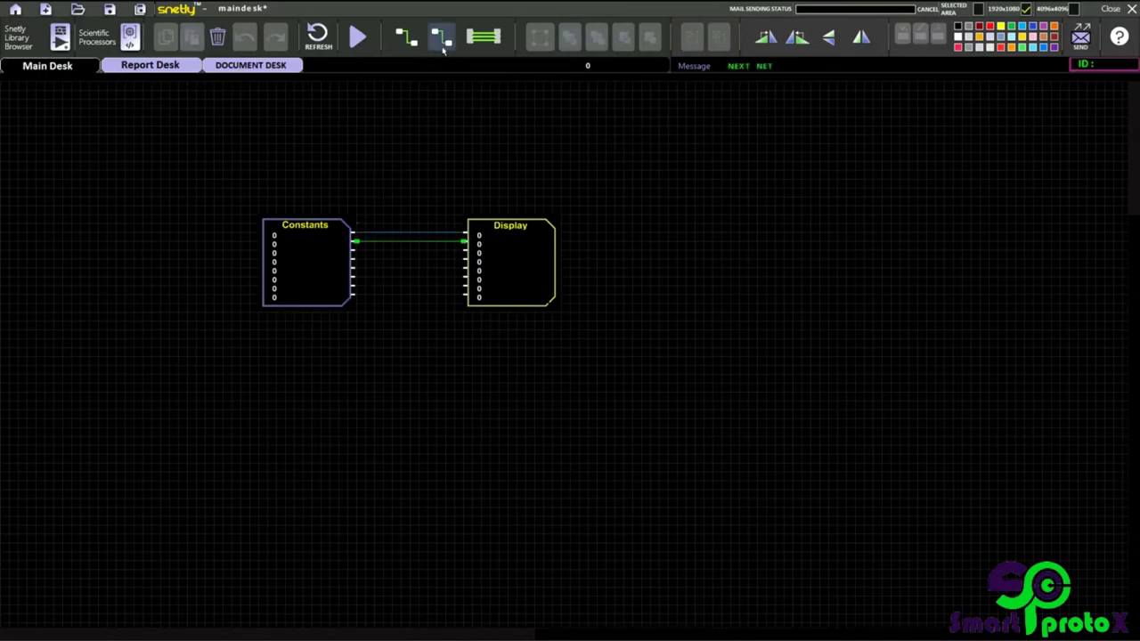
{"action": "left_click", "coordinate": [443, 49]}
{"action": "left_click", "coordinate": [443, 49]}
{"action": "left_click", "coordinate": [443, 49]}
{"action": "left_click", "coordinate": [443, 49]}
{"action": "left_click", "coordinate": [442, 49]}
{"action": "left_click", "coordinate": [443, 49]}
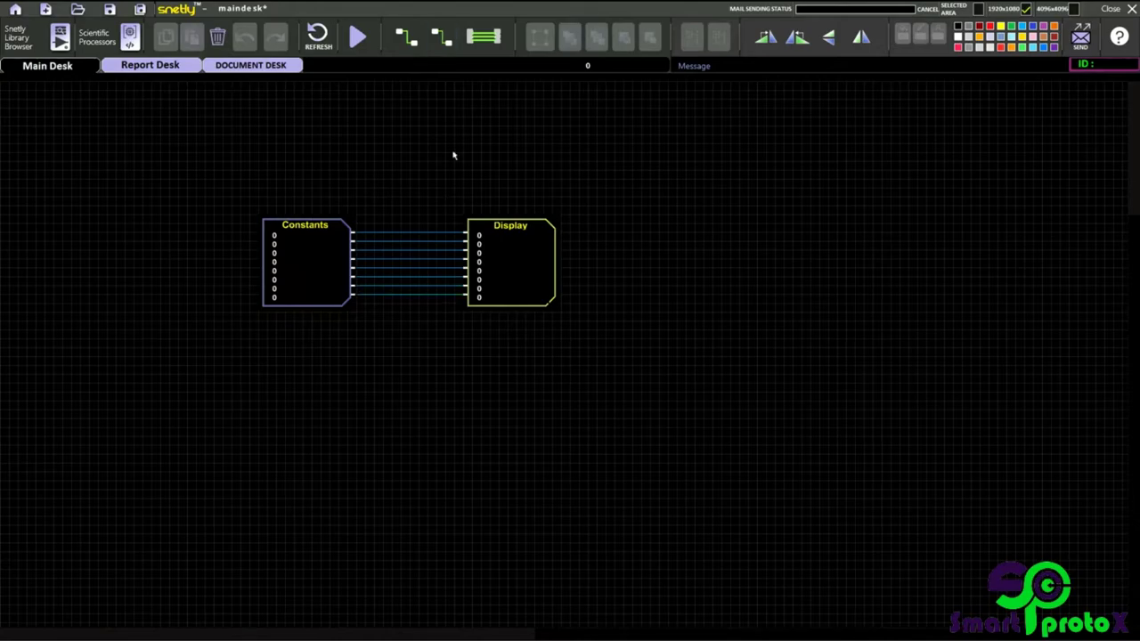
{"action": "left_click_drag", "start_coordinate": [379, 176], "coordinate": [419, 346]}
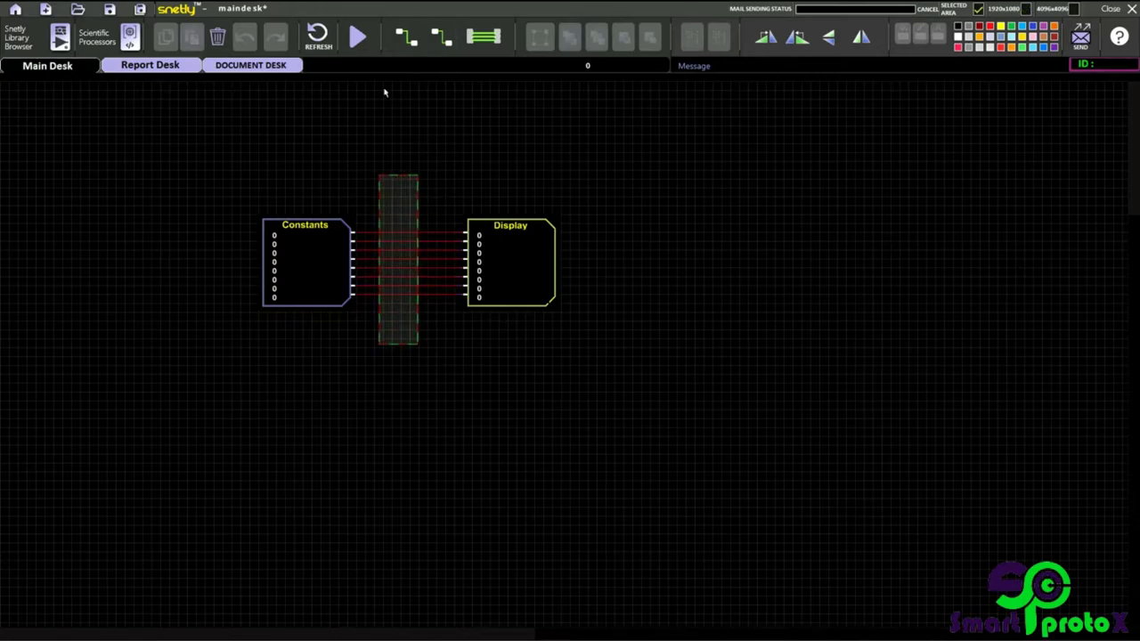
{"action": "left_click", "coordinate": [219, 39]}
{"action": "left_click", "coordinate": [219, 40]}
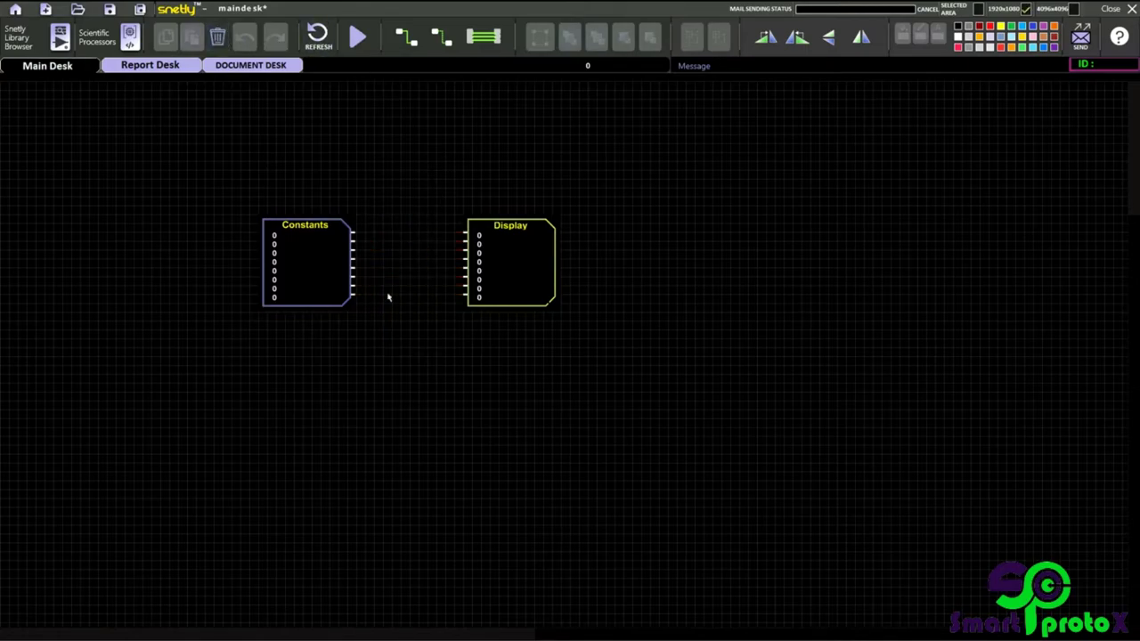
Redo the wiring, finally joining all eight Constants outputs to matching Display inputs with ALL NET
{"action": "left_click_drag", "start_coordinate": [354, 294], "coordinate": [464, 297]}
{"action": "left_click", "coordinate": [407, 42]}
{"action": "left_click", "coordinate": [407, 42]}
{"action": "left_click", "coordinate": [407, 42]}
{"action": "left_click", "coordinate": [407, 42]}
{"action": "left_click", "coordinate": [407, 42]}
{"action": "left_click", "coordinate": [407, 42]}
{"action": "left_click", "coordinate": [407, 41]}
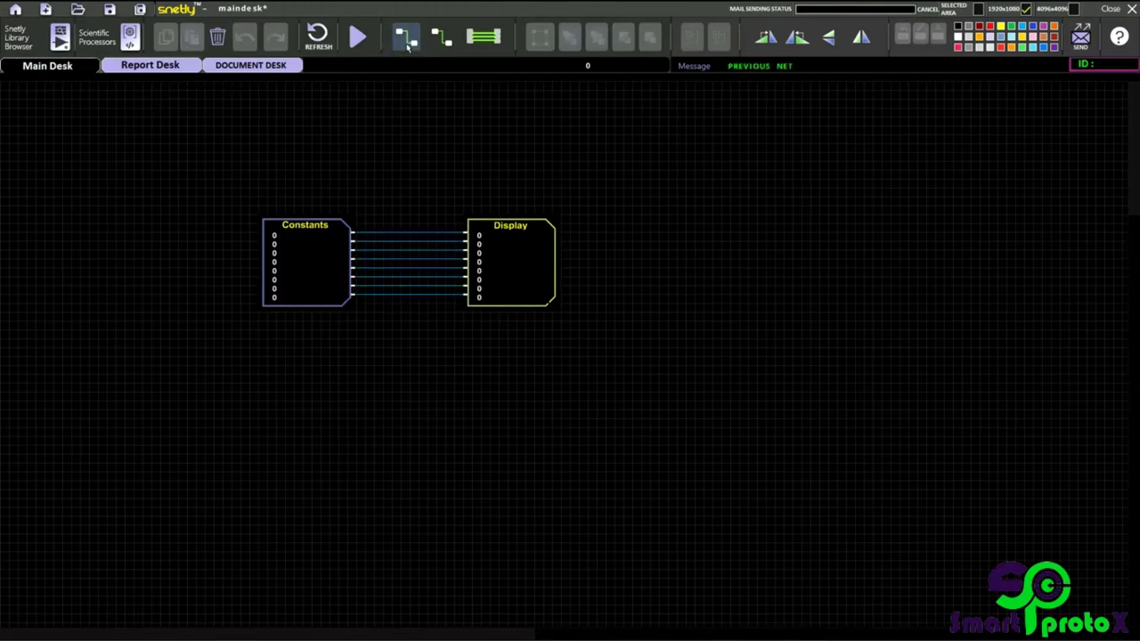
{"action": "left_click_drag", "start_coordinate": [375, 191], "coordinate": [410, 291]}
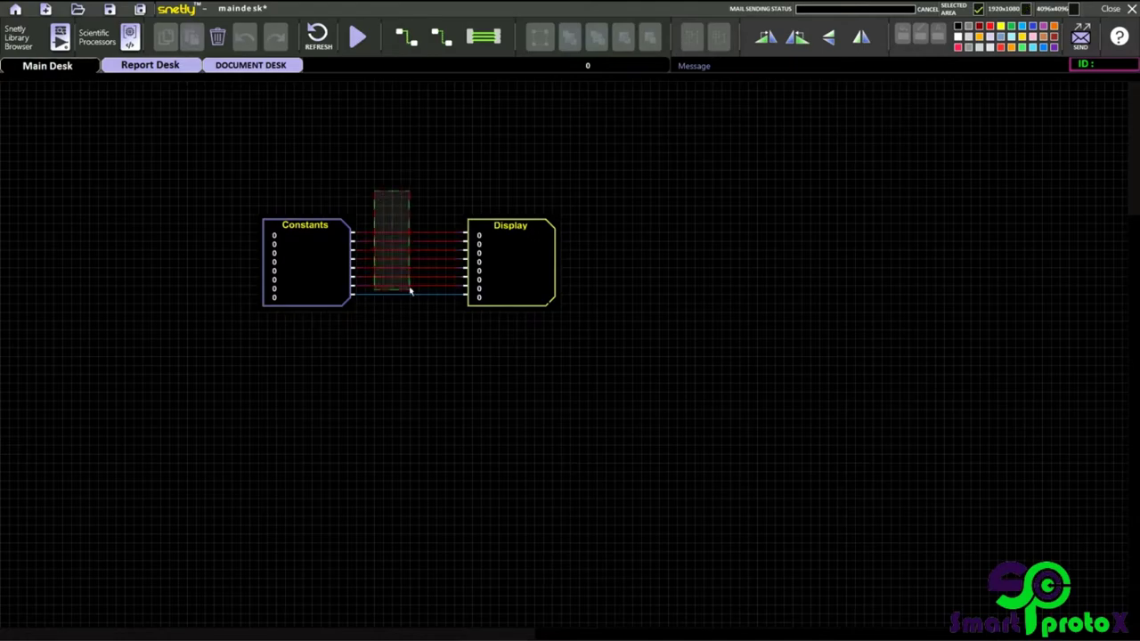
{"action": "left_click", "coordinate": [219, 38]}
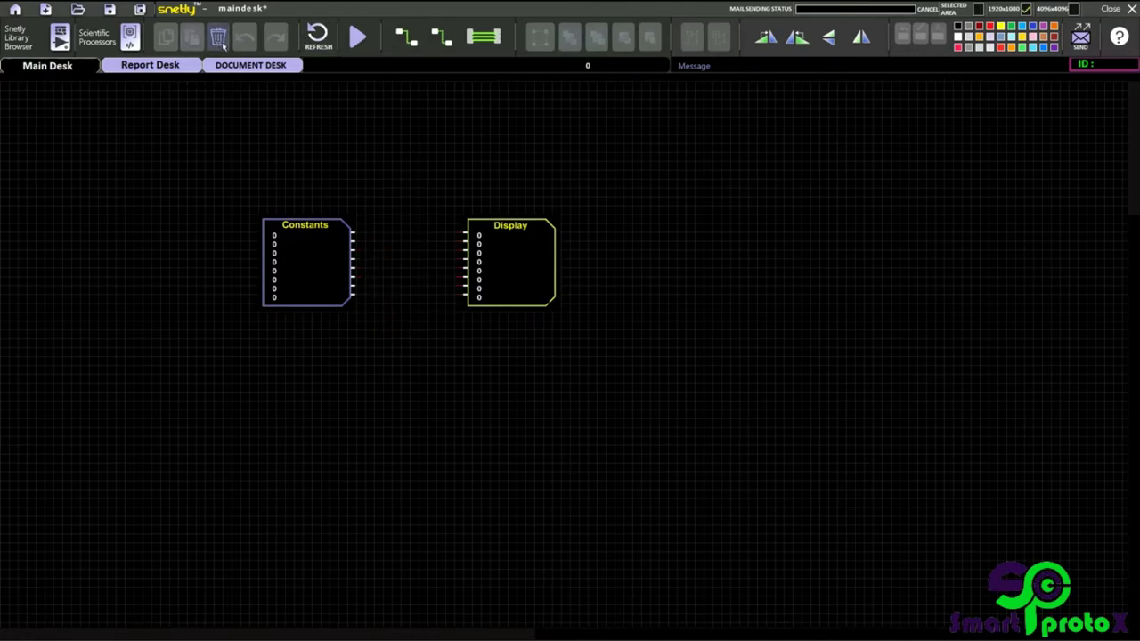
{"action": "left_click_drag", "start_coordinate": [355, 232], "coordinate": [466, 235]}
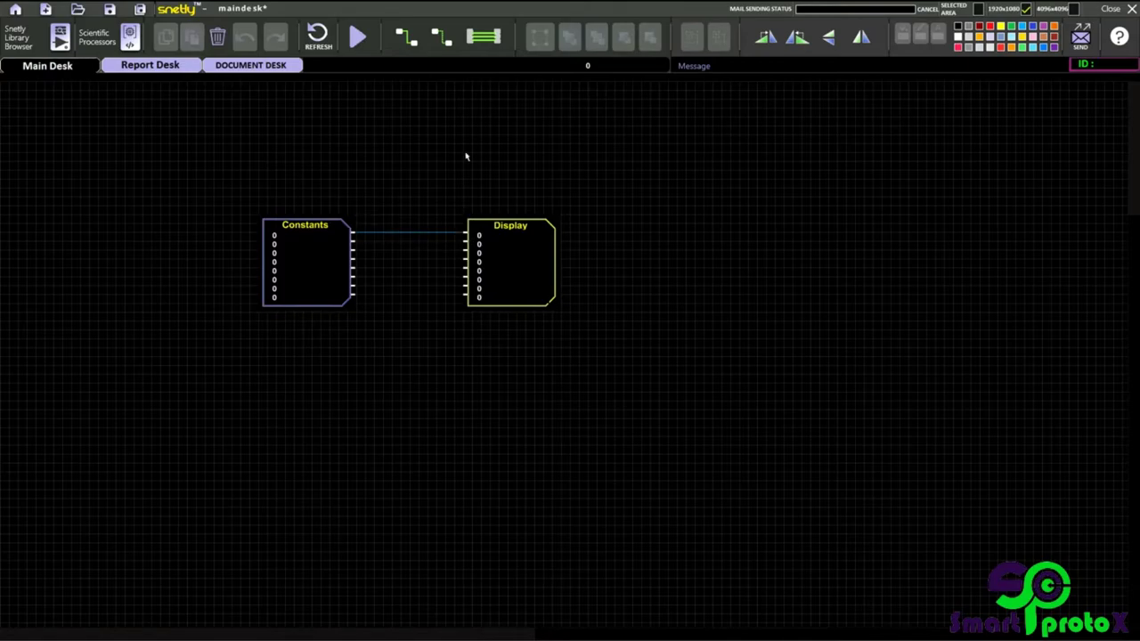
{"action": "left_click", "coordinate": [477, 38]}
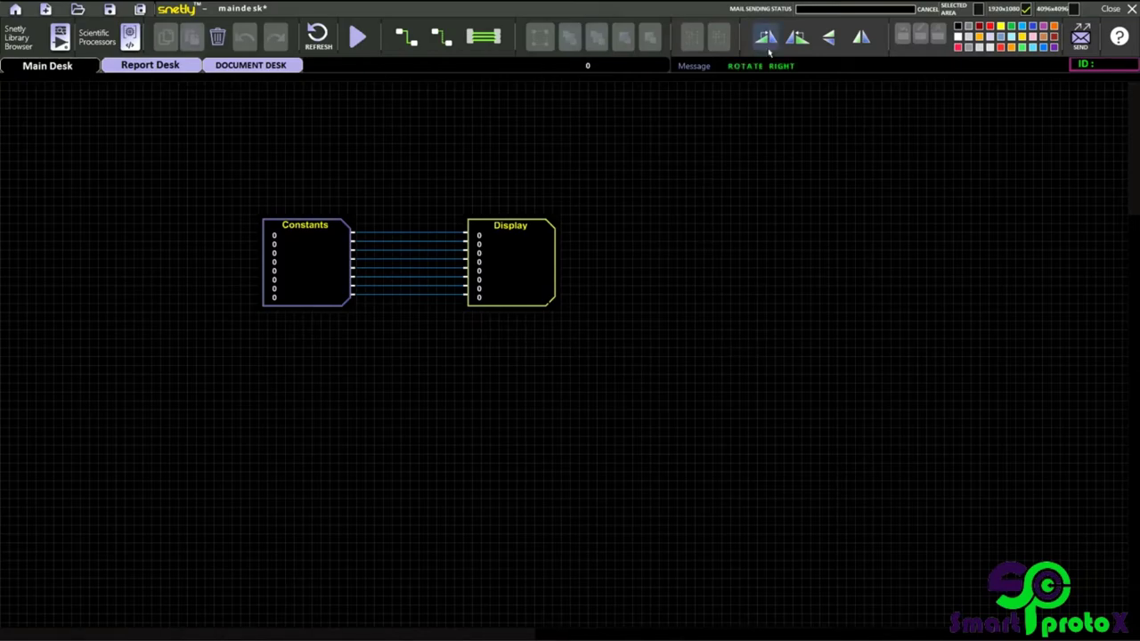
{"action": "left_click", "coordinate": [532, 264]}
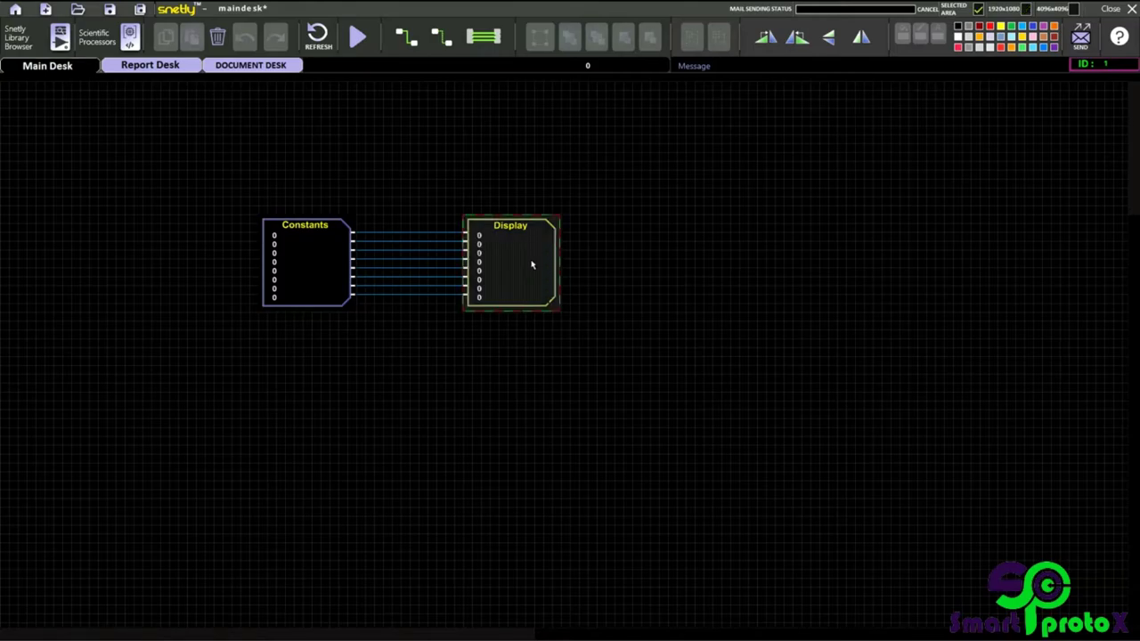
{"action": "left_click", "coordinate": [861, 38]}
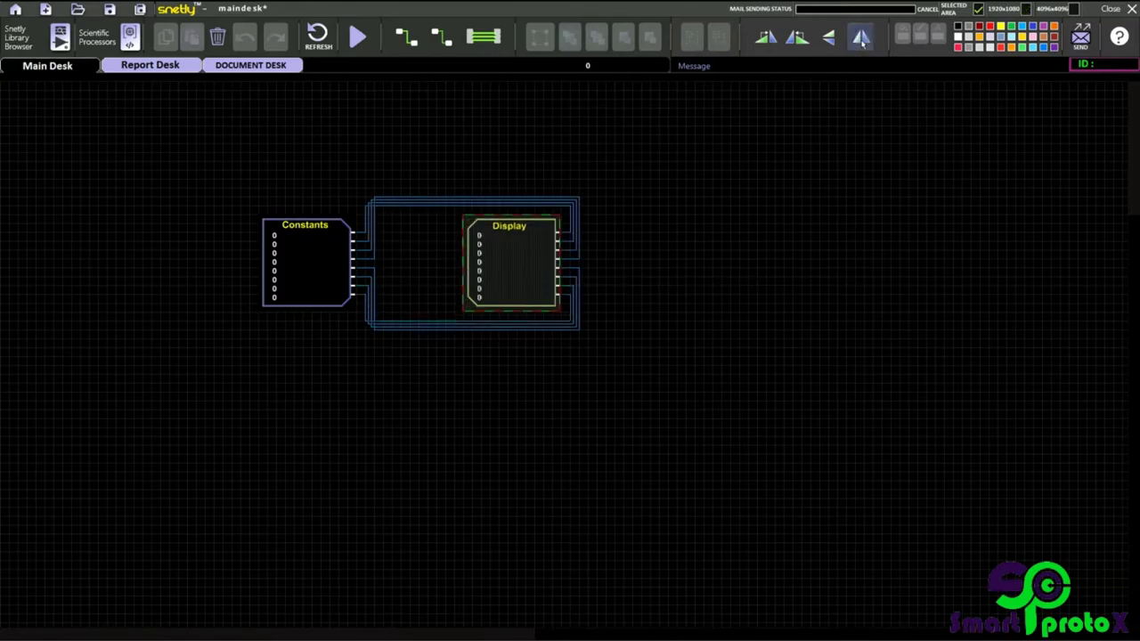
{"action": "left_click", "coordinate": [861, 39]}
{"action": "left_click", "coordinate": [861, 38]}
{"action": "left_click", "coordinate": [861, 38]}
{"action": "left_click", "coordinate": [700, 246]}
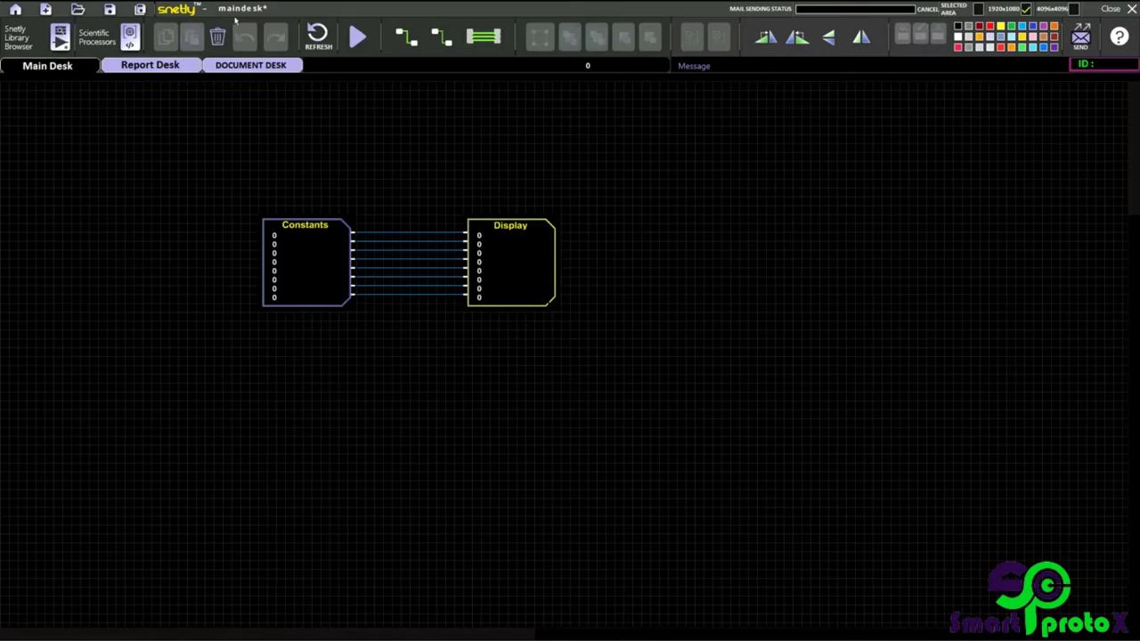
Return to the home page, saving the desk changes when prompted
{"action": "left_click", "coordinate": [16, 9]}
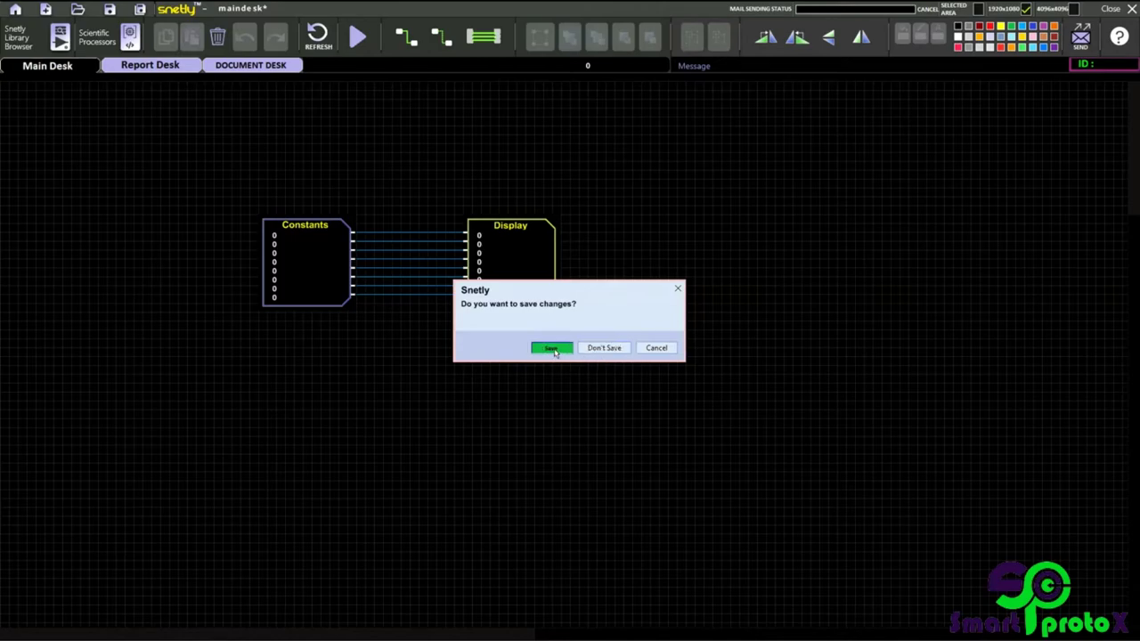
{"action": "left_click", "coordinate": [555, 352]}
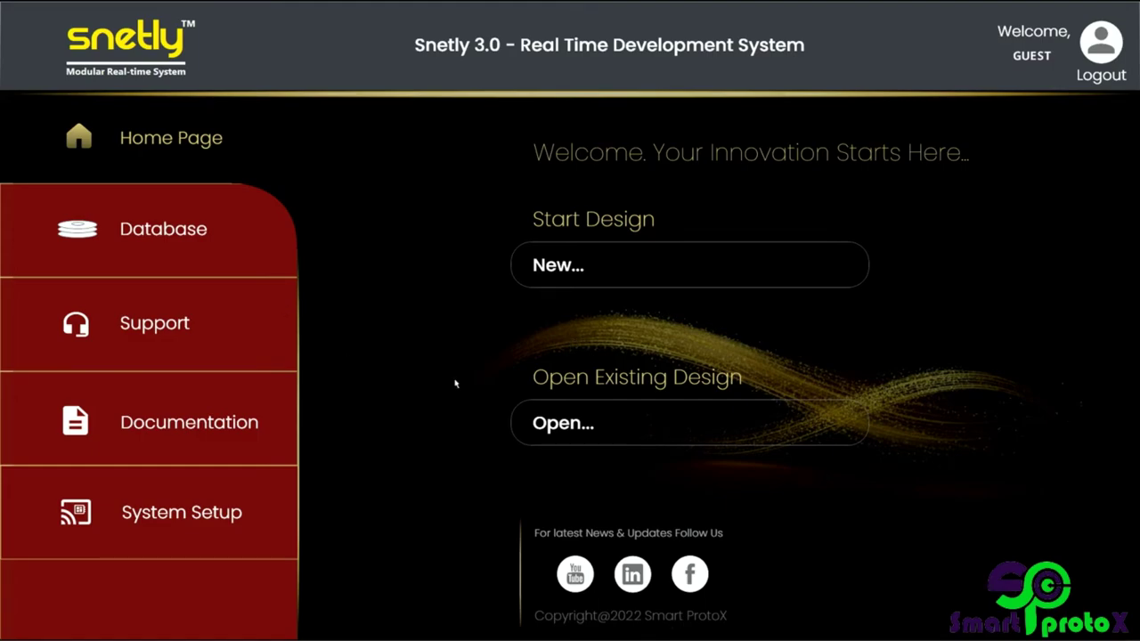
In System Setup, connect to the first listed Wi-Fi network and enter the sending e-mail address
{"action": "left_click", "coordinate": [177, 516]}
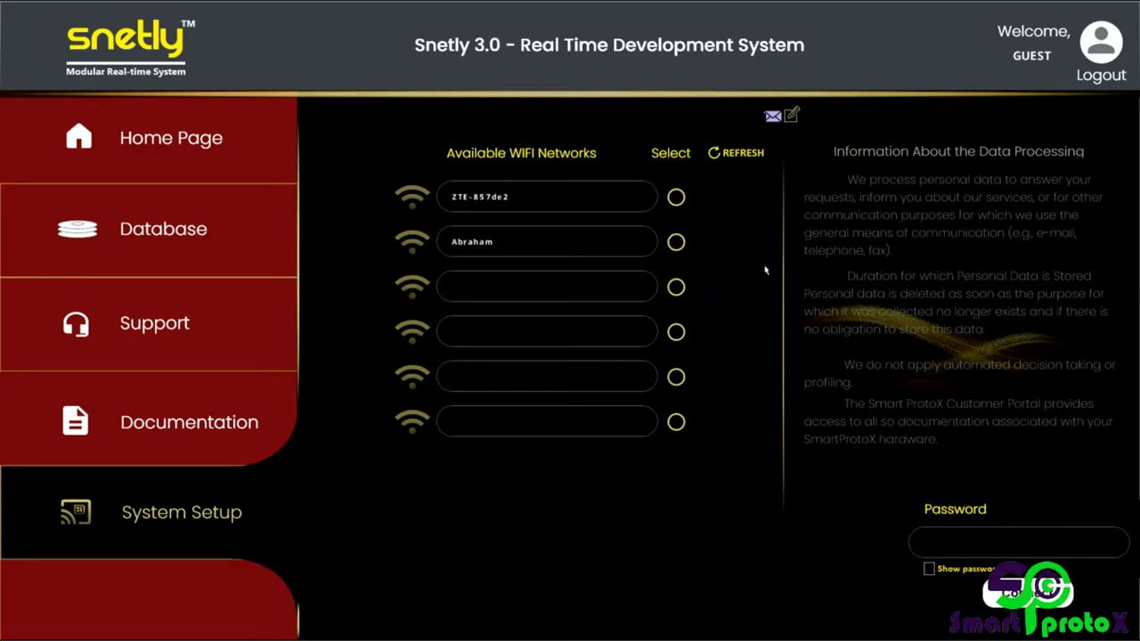
{"action": "left_click", "coordinate": [677, 198]}
{"action": "left_click", "coordinate": [794, 113]}
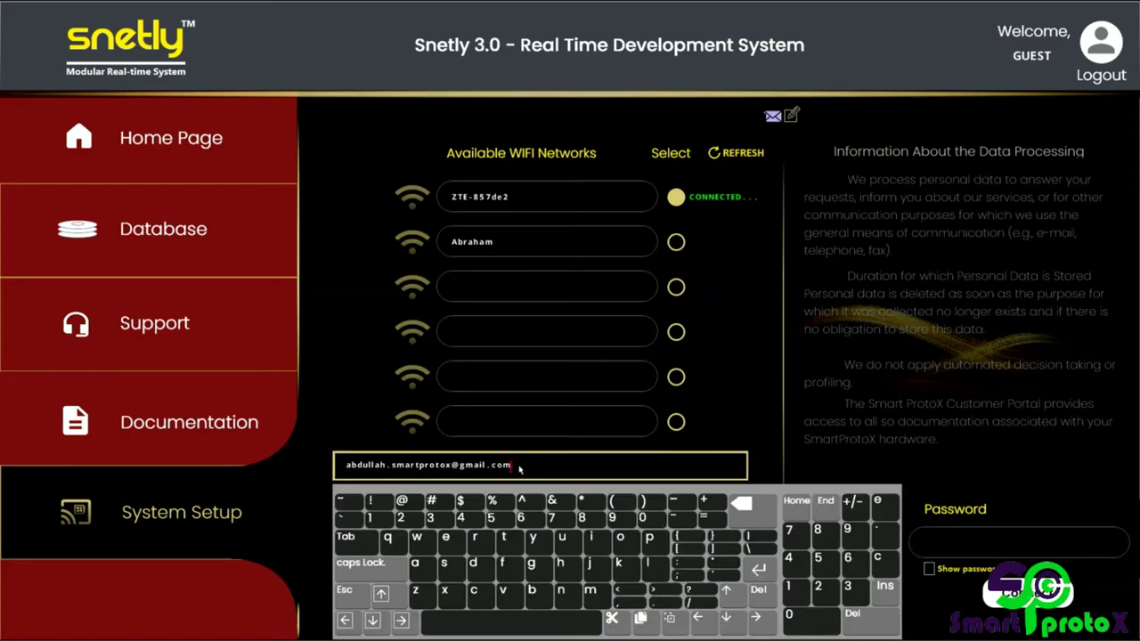
{"action": "left_click", "coordinate": [737, 399]}
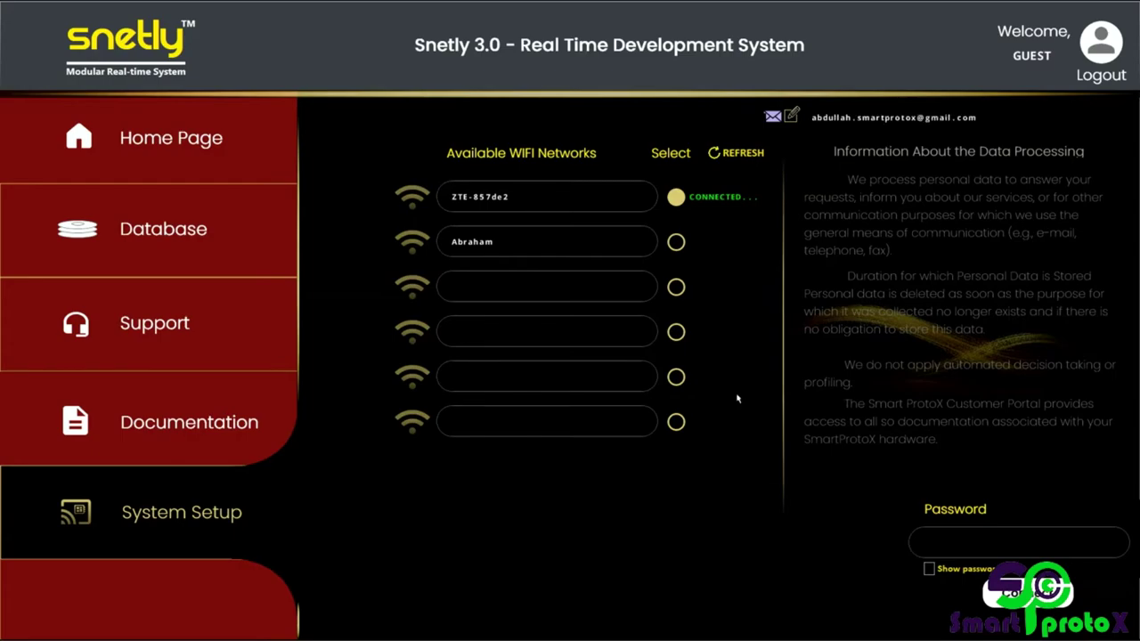
Reopen the saved 'main desk' design from the Database browser
{"action": "left_click", "coordinate": [185, 146]}
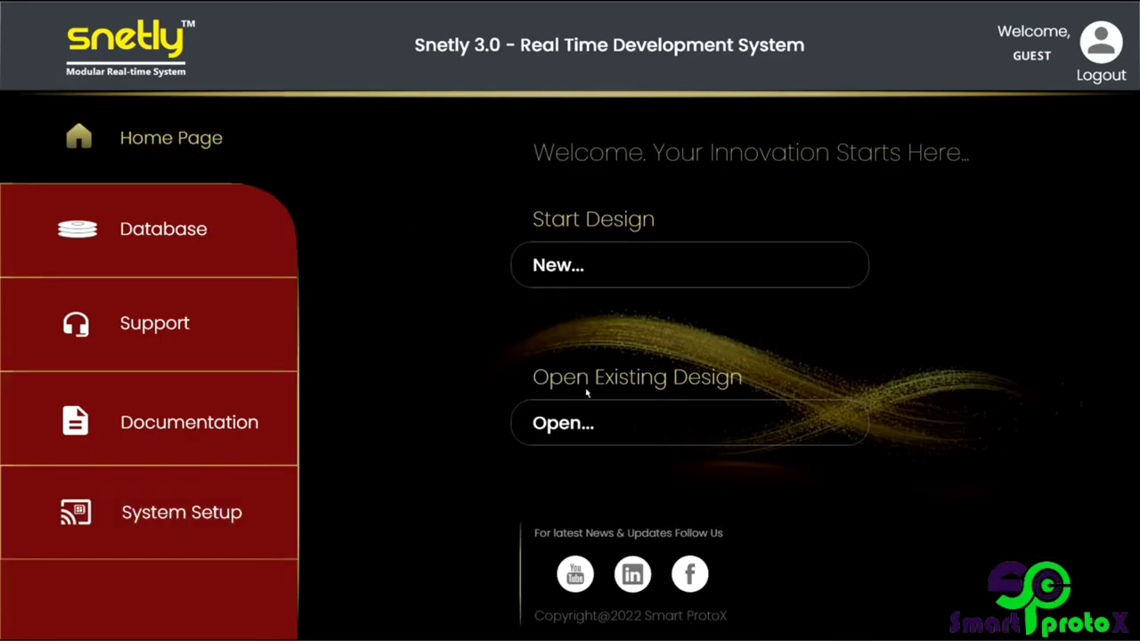
{"action": "left_click", "coordinate": [580, 429]}
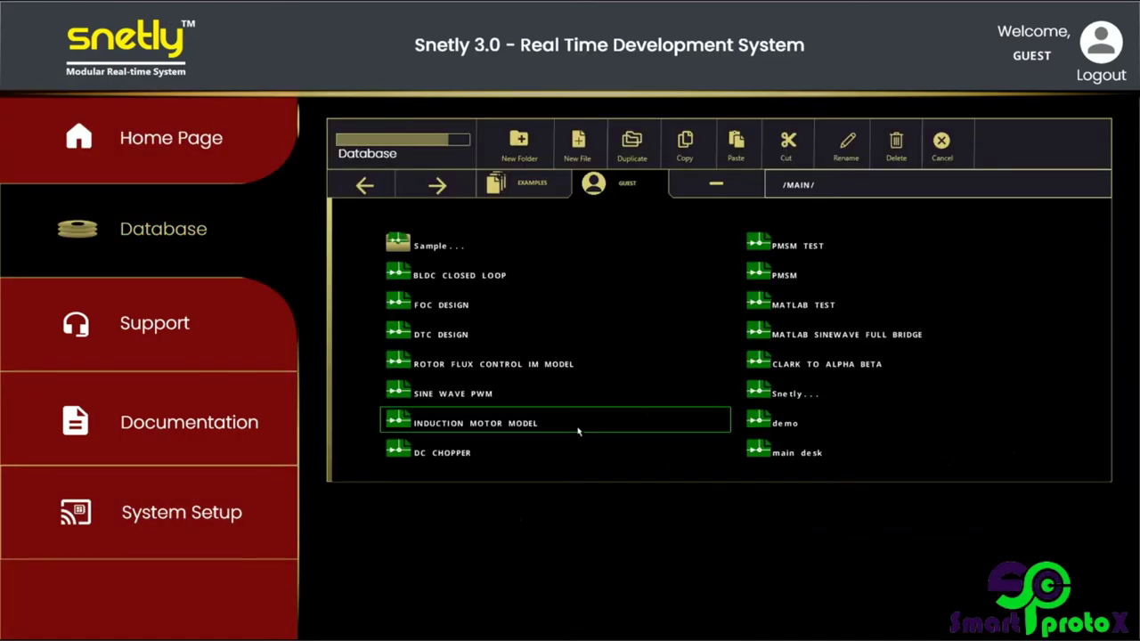
{"action": "left_click", "coordinate": [805, 459]}
{"action": "left_click", "coordinate": [804, 457]}
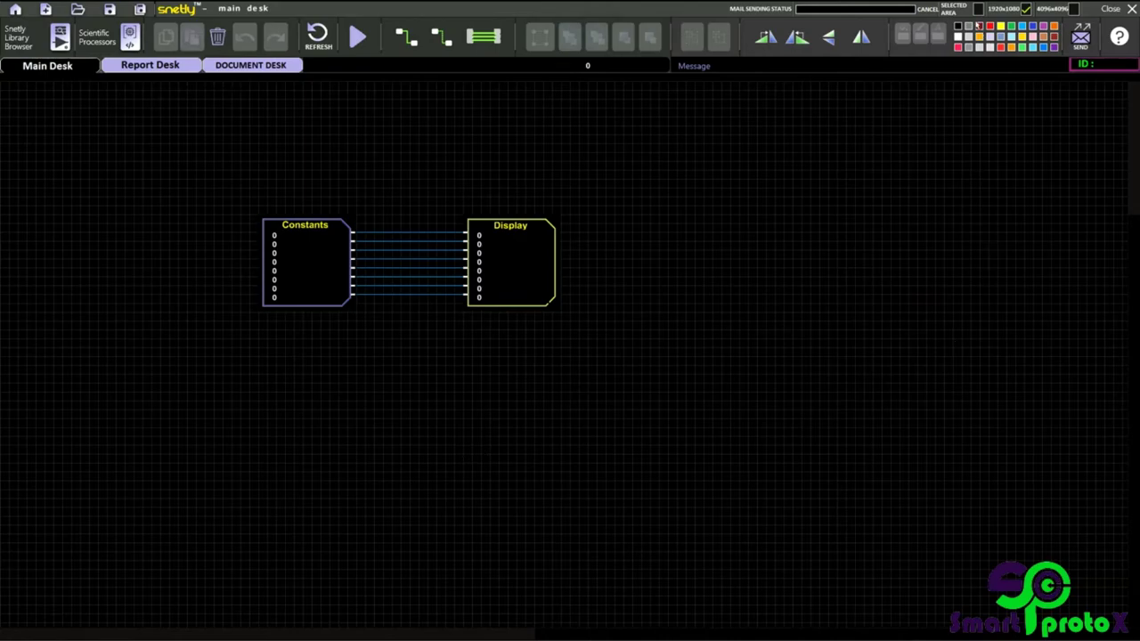
Switch the desk canvas to 4096x4096 and scroll around to check the wired blocks
{"action": "left_click_drag", "start_coordinate": [705, 166], "coordinate": [862, 273]}
{"action": "left_click", "coordinate": [935, 297]}
{"action": "left_click", "coordinate": [1074, 9]}
{"action": "left_click_drag", "start_coordinate": [1133, 142], "coordinate": [1133, 550]}
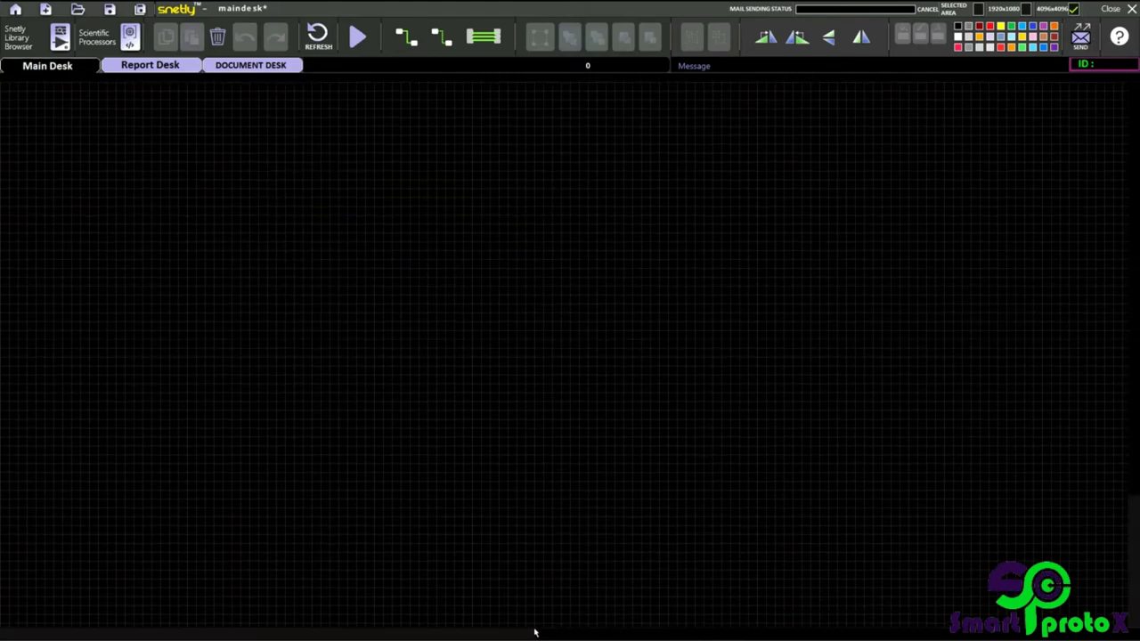
{"action": "left_click_drag", "start_coordinate": [534, 632], "coordinate": [335, 632]}
{"action": "left_click_drag", "start_coordinate": [1133, 552], "coordinate": [1133, 150]}
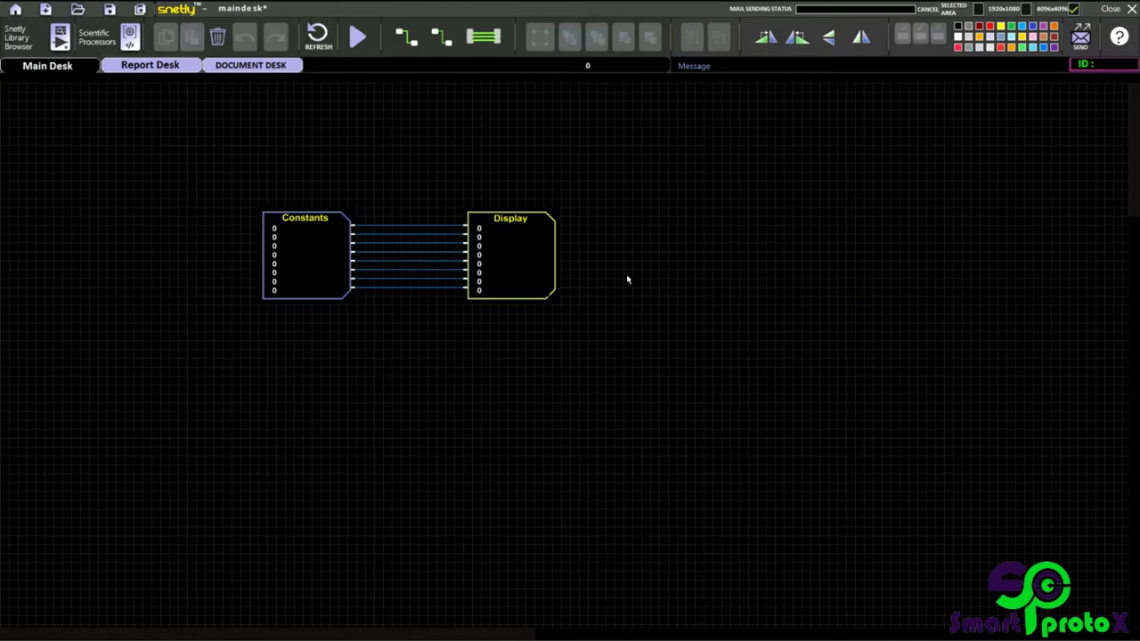
Select the Display block and mail the desk, waiting for 'MAIL SEND SUCCESSFULLY'
{"action": "left_click", "coordinate": [522, 250]}
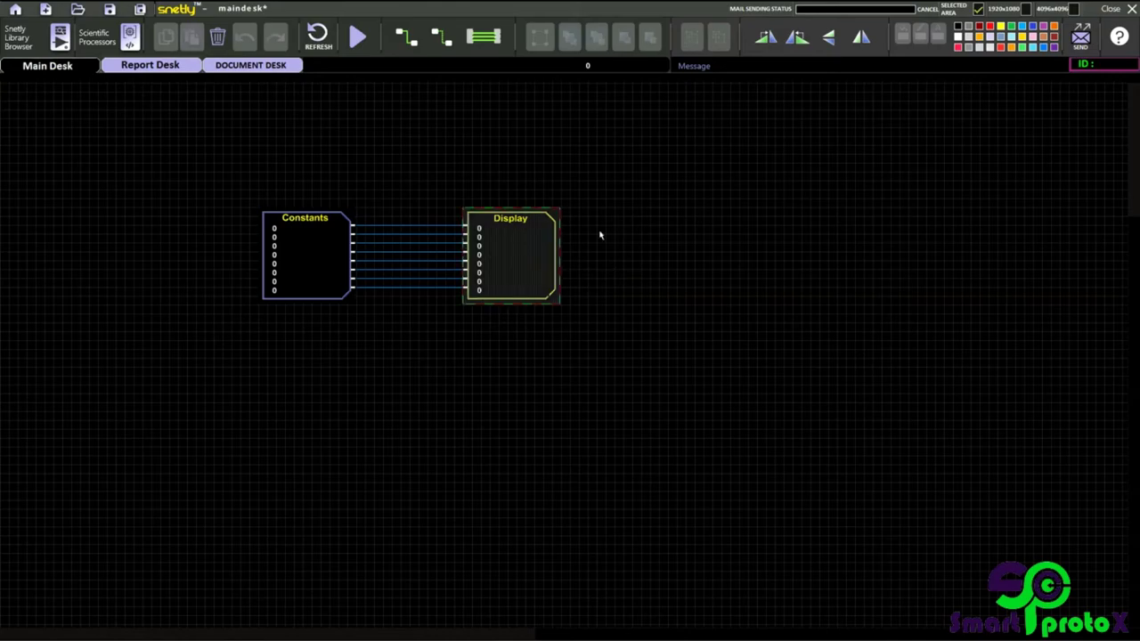
{"action": "left_click", "coordinate": [1082, 40]}
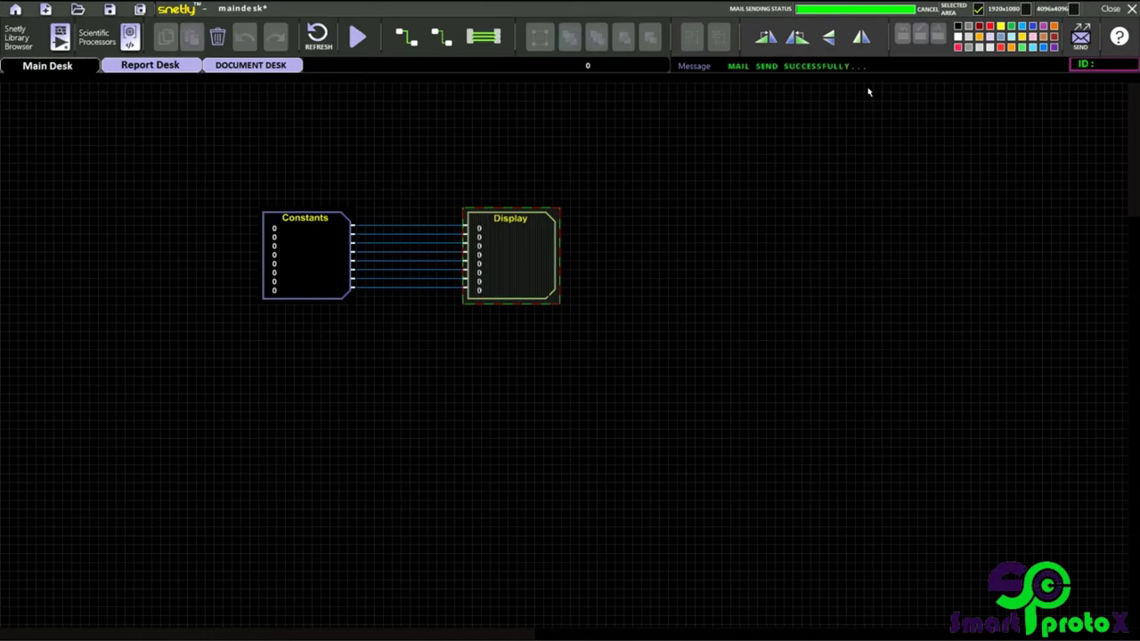
{"action": "left_click", "coordinate": [868, 92]}
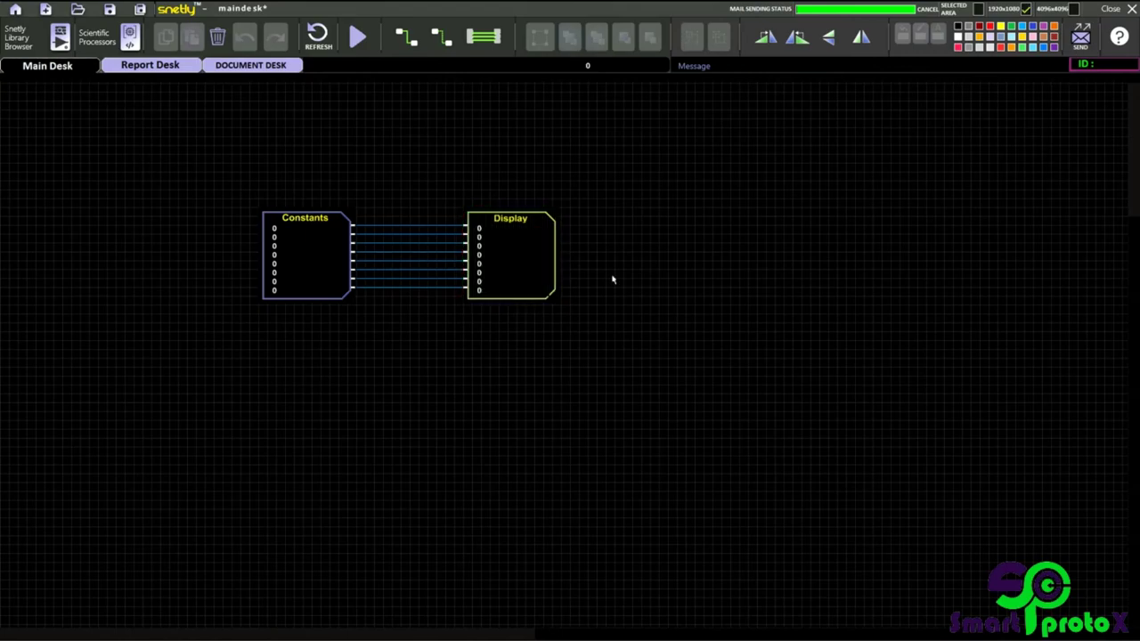
Move the Display block farther right, then view and close the shortcut-keys chart twice
{"action": "left_click_drag", "start_coordinate": [522, 268], "coordinate": [597, 250]}
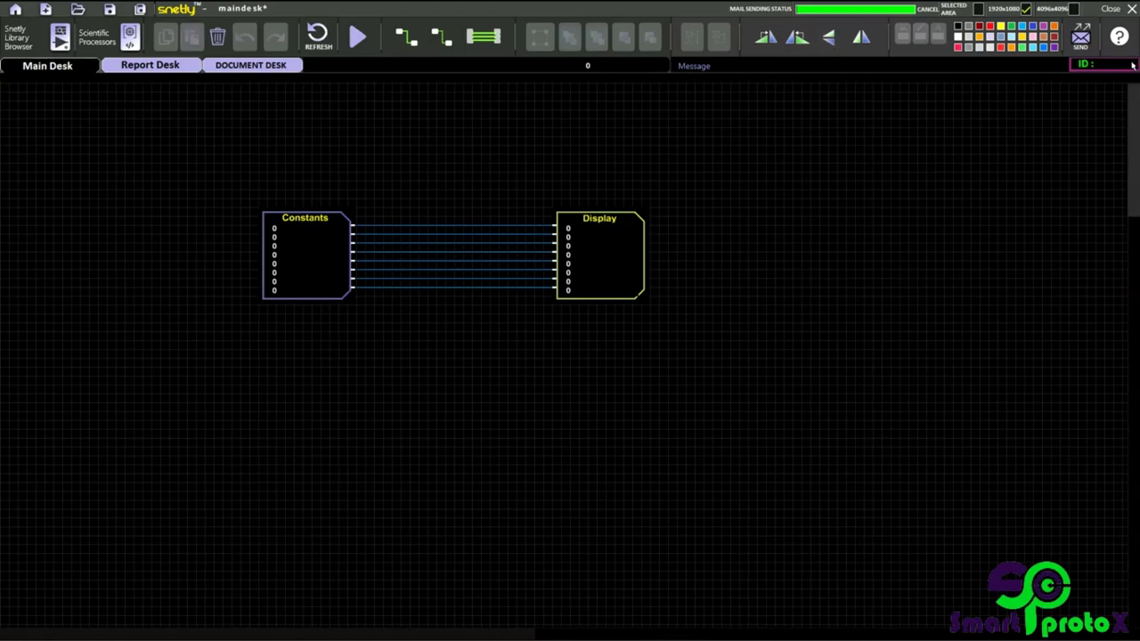
{"action": "left_click", "coordinate": [1118, 37]}
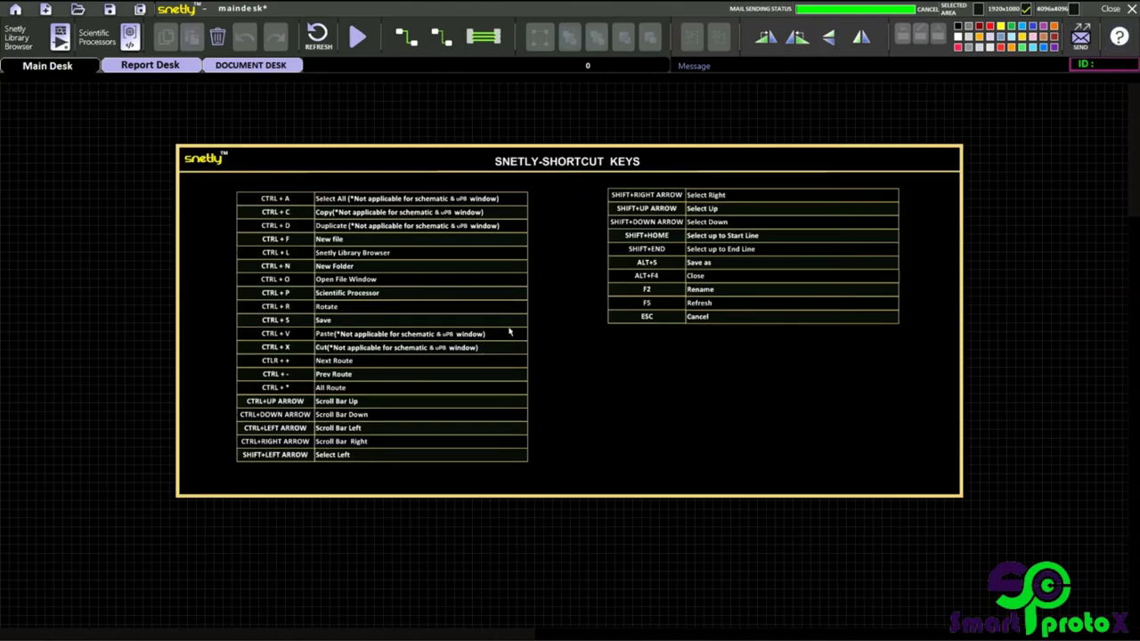
{"action": "left_click", "coordinate": [273, 203]}
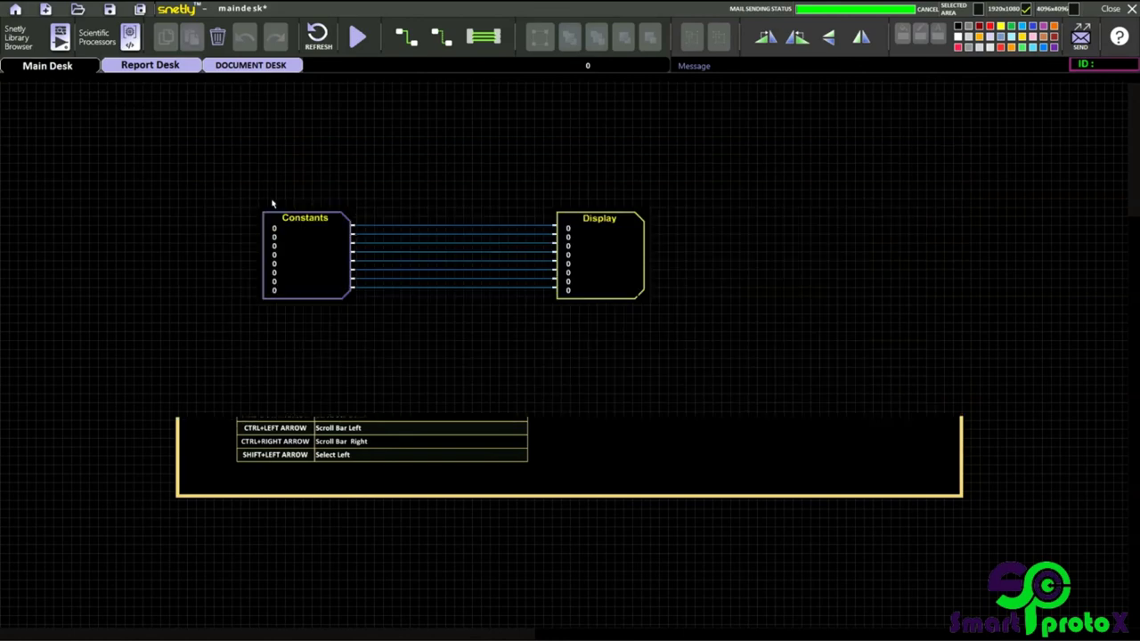
{"action": "left_click", "coordinate": [1118, 36]}
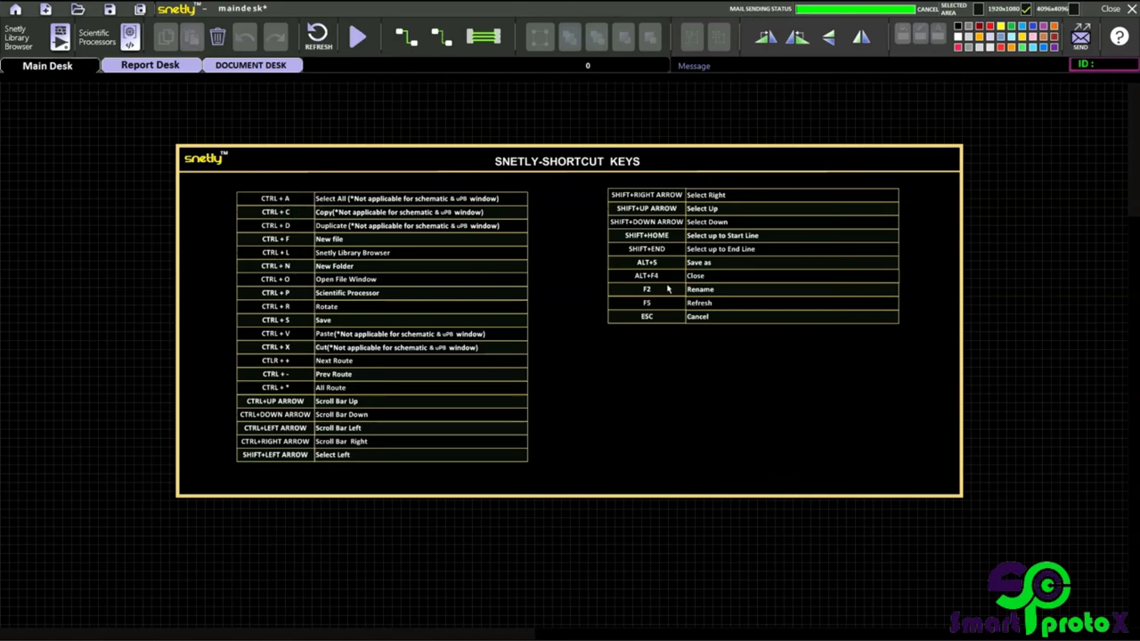
{"action": "left_click", "coordinate": [1046, 177]}
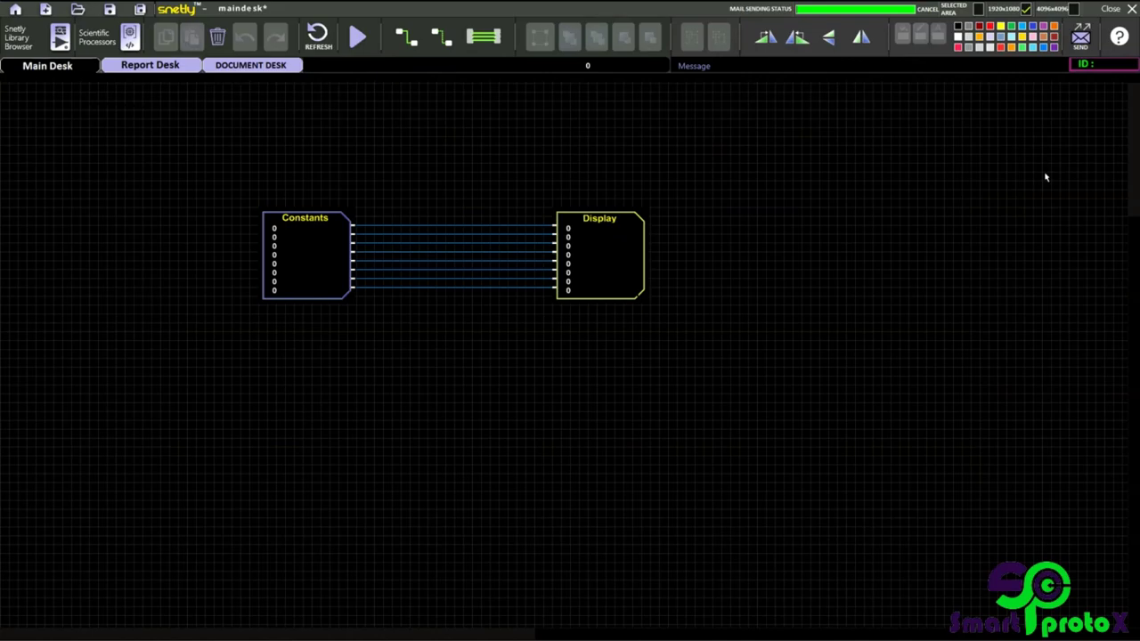